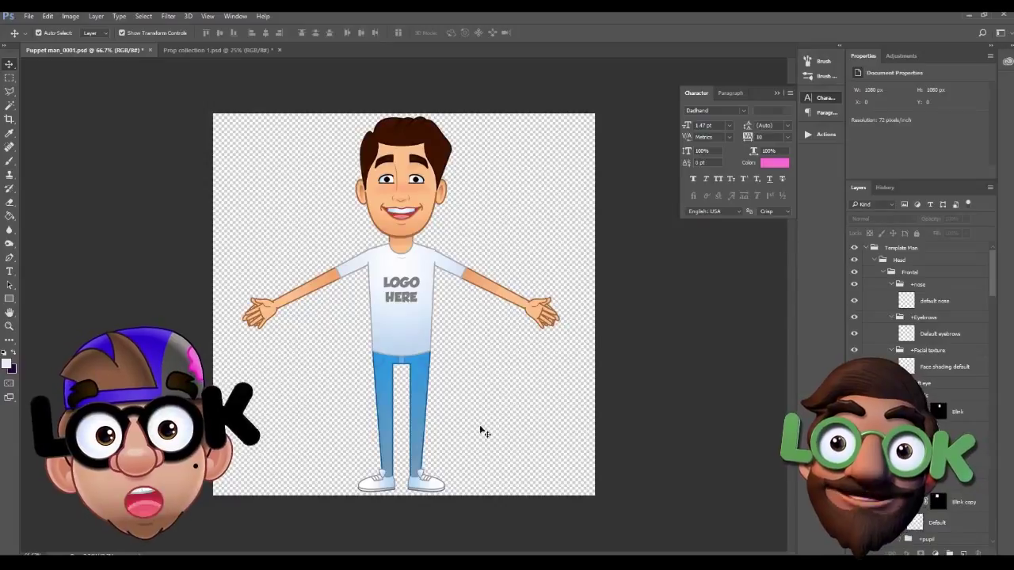
Open the puppet's clothing smart object for editing and hide the "LOGO HERE" placeholder text layer on the shirt
left_click(403, 300)
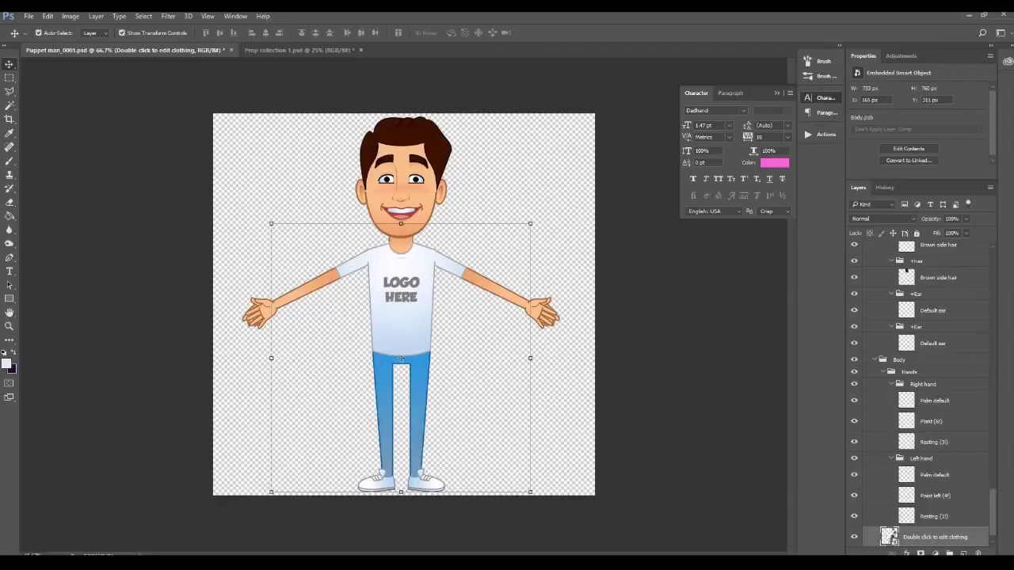
double_click(401, 358)
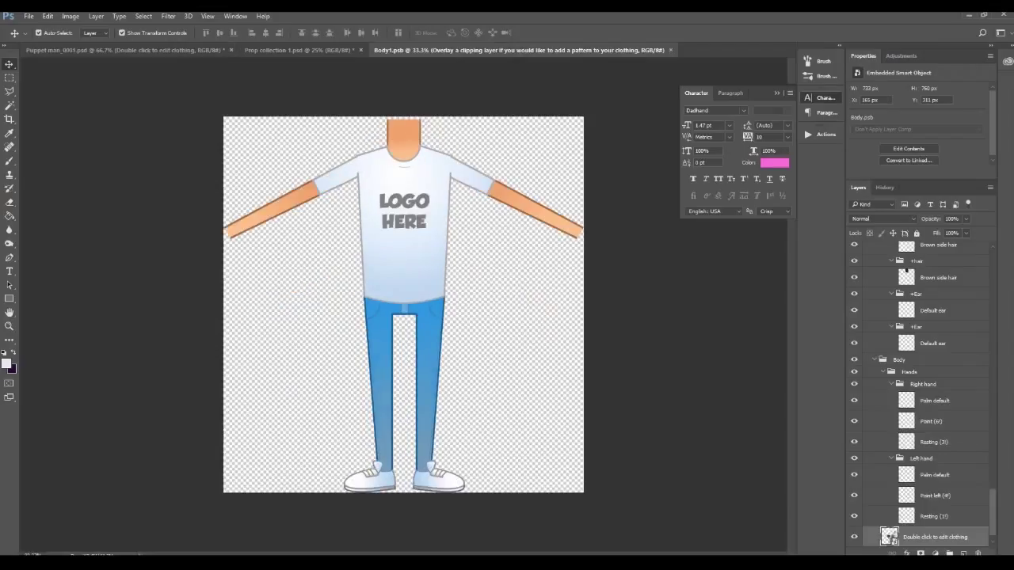
left_click(412, 210)
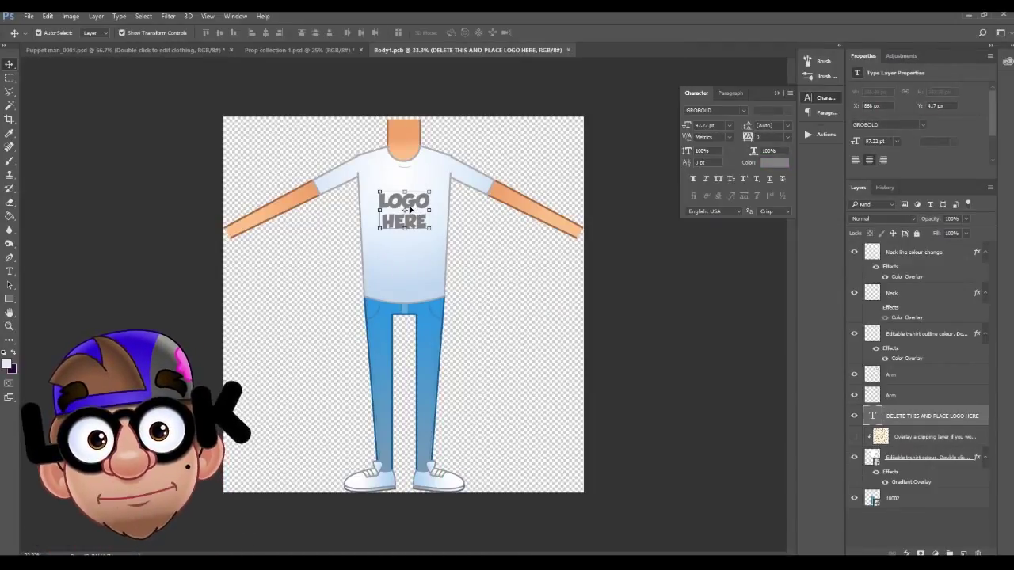
left_click(854, 415)
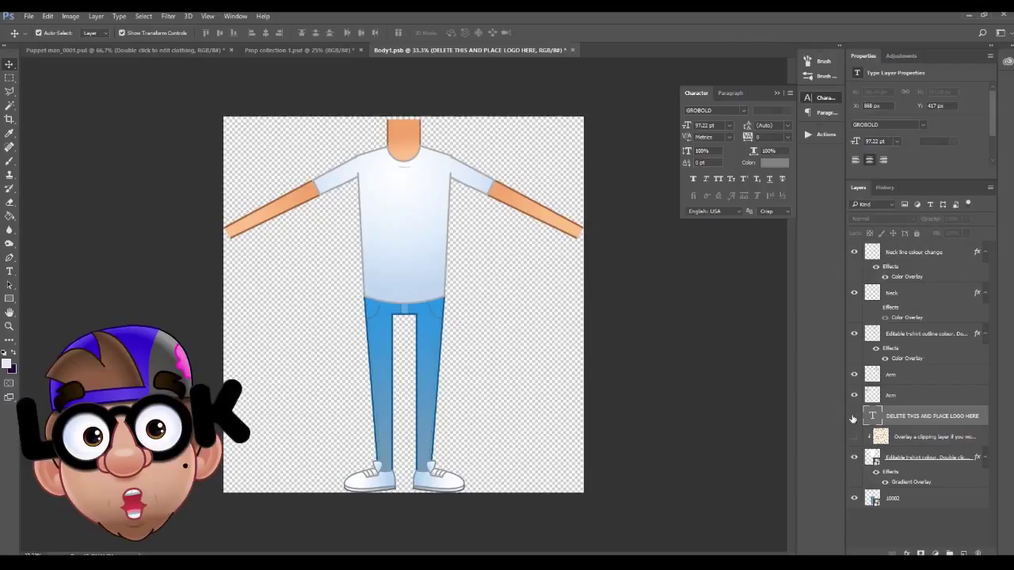
left_click(119, 52)
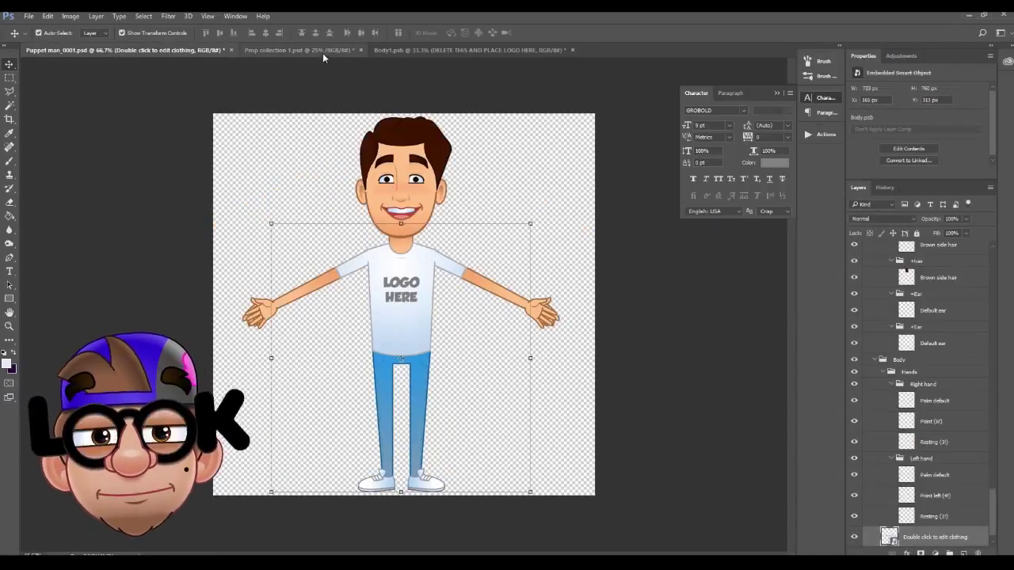
left_click(303, 50)
left_click(469, 49)
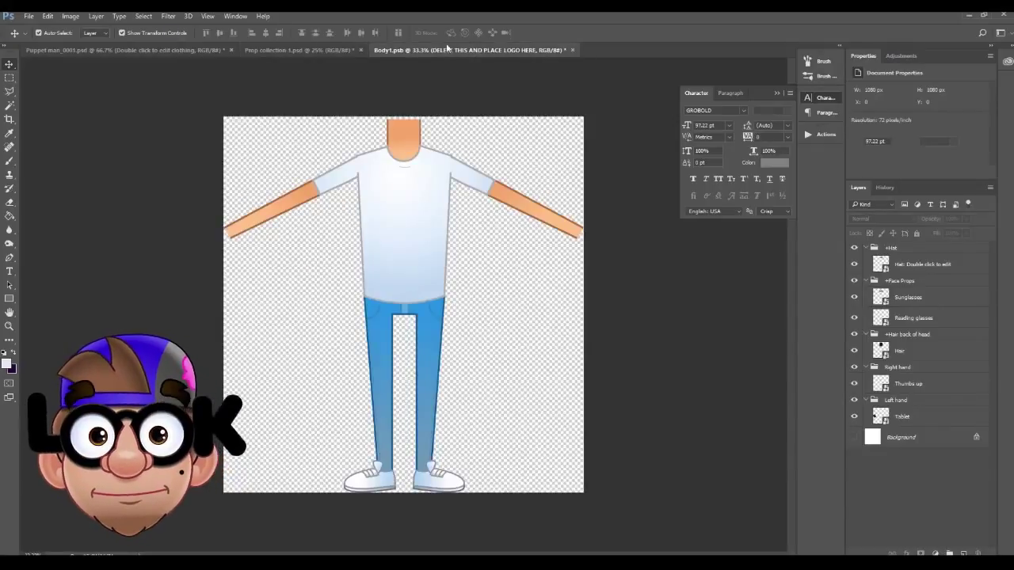
Place the LOOK Creative HEAD image from the LOOK Creative Studio folder as an embedded file in the clothing document
left_click(29, 16)
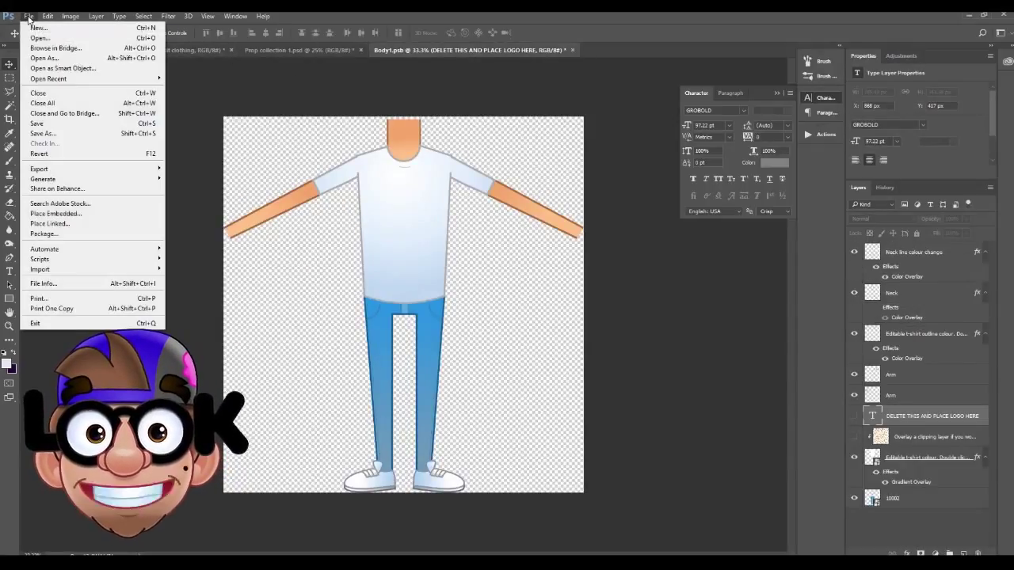
left_click(49, 214)
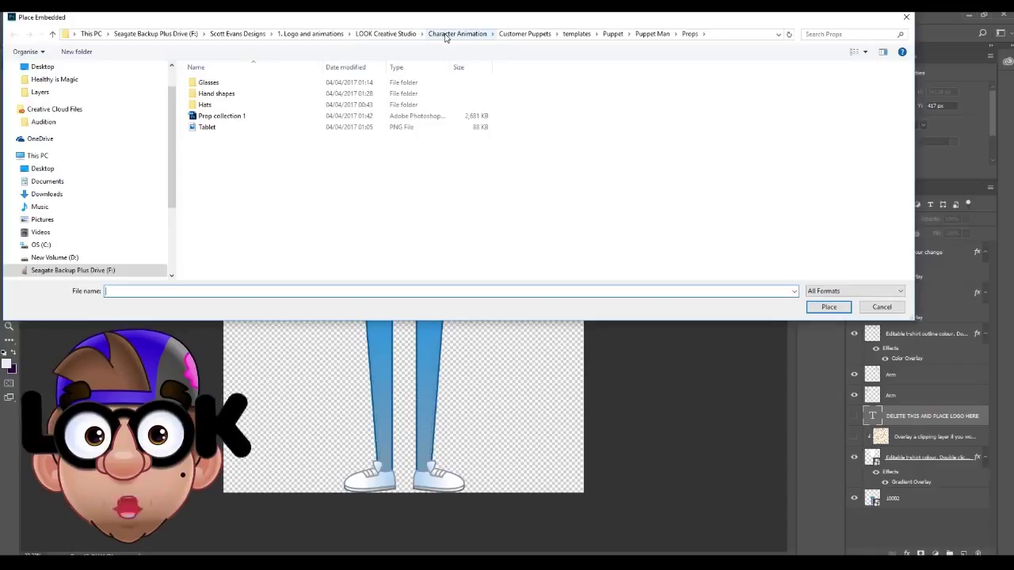
left_click(385, 34)
left_click_drag(910, 78, 917, 217)
left_click(264, 163)
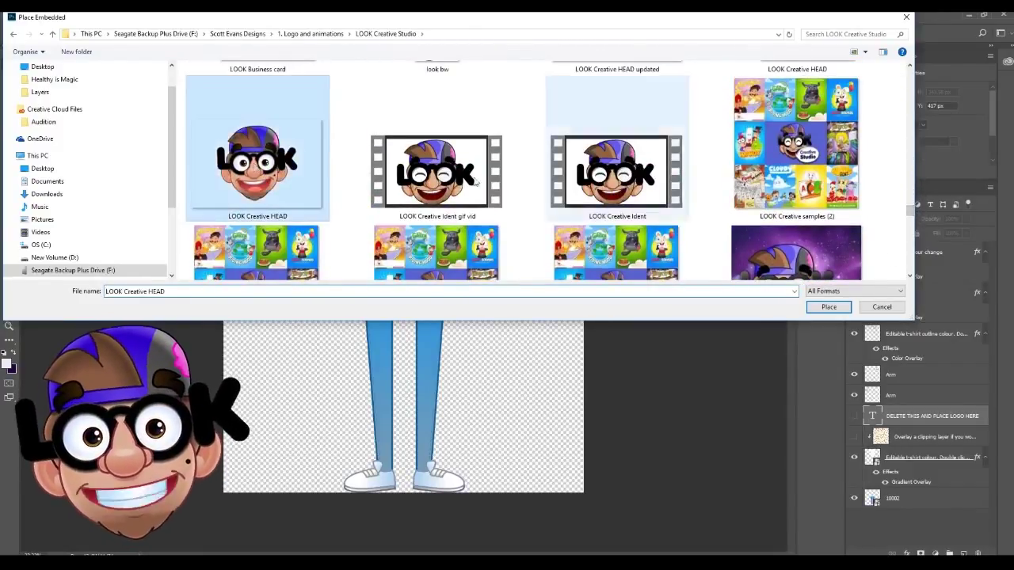
left_click(825, 307)
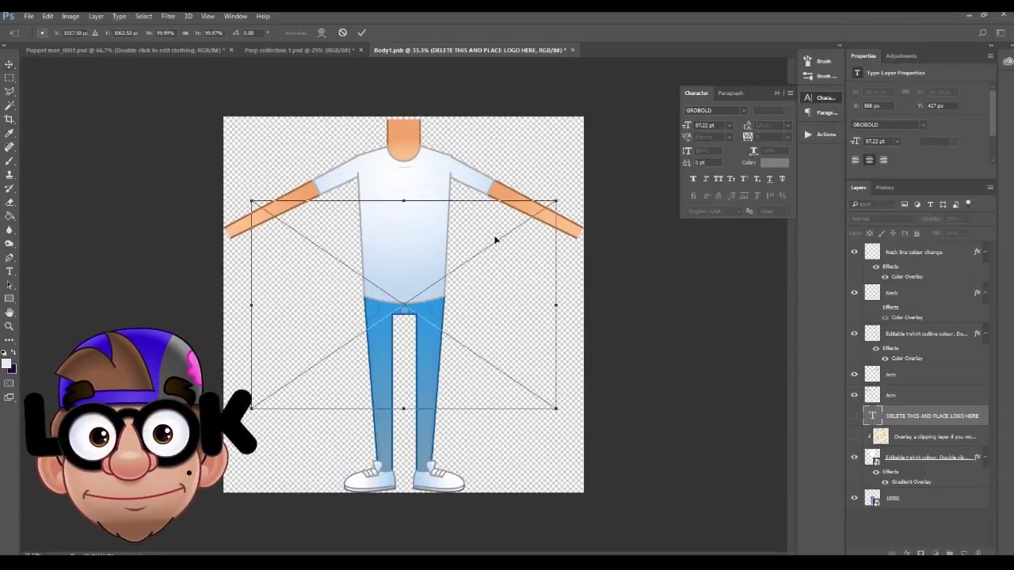
Scale the placed logo to about 41%, position it on the shirt's chest and nudge it slightly up and right
left_click_drag(558, 199, 383, 325)
left_click_drag(317, 341, 414, 184)
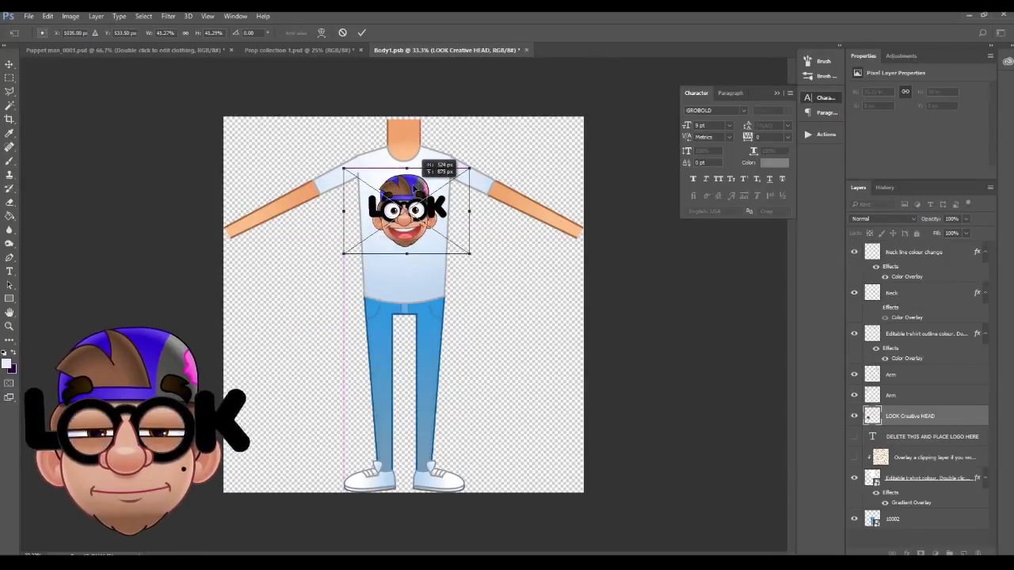
left_click(9, 64)
left_click(458, 219)
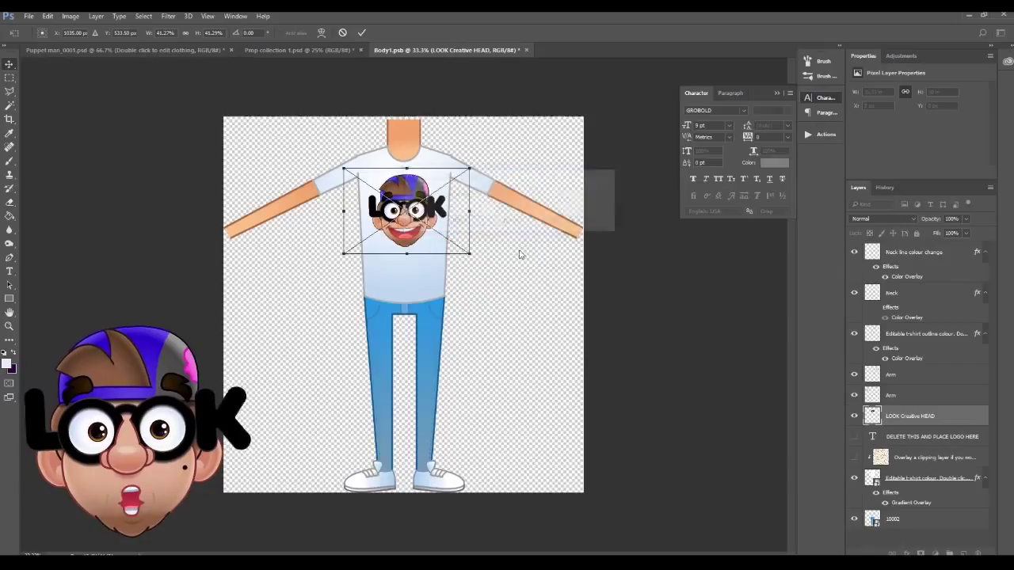
key("Return")
key("Up")
key("Up")
key("Up")
key("Right")
left_click(517, 275)
Edit the t-shirt layer's Gradient Overlay and set the gradient's end colour stop to black
left_click(426, 270)
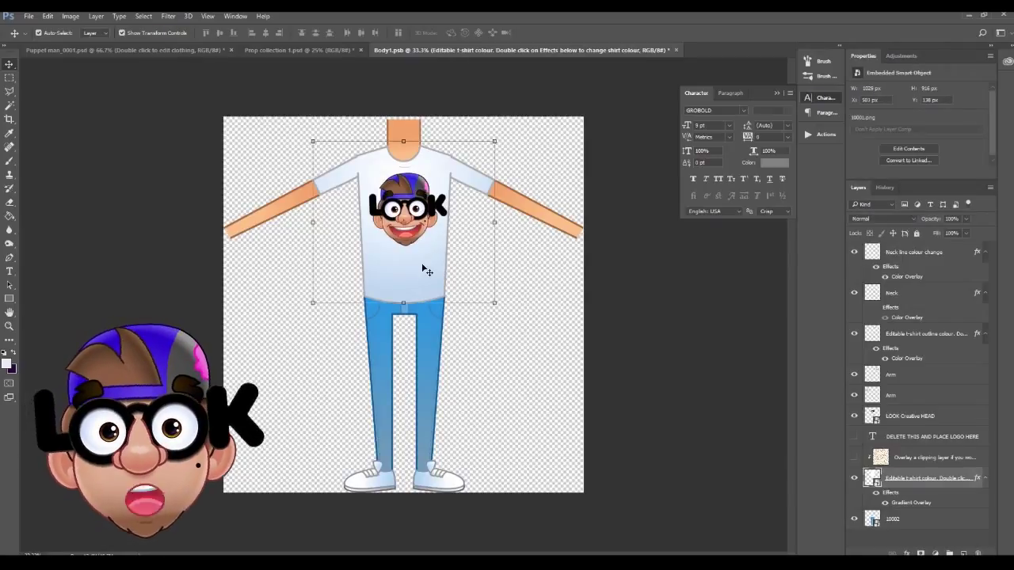
double_click(915, 503)
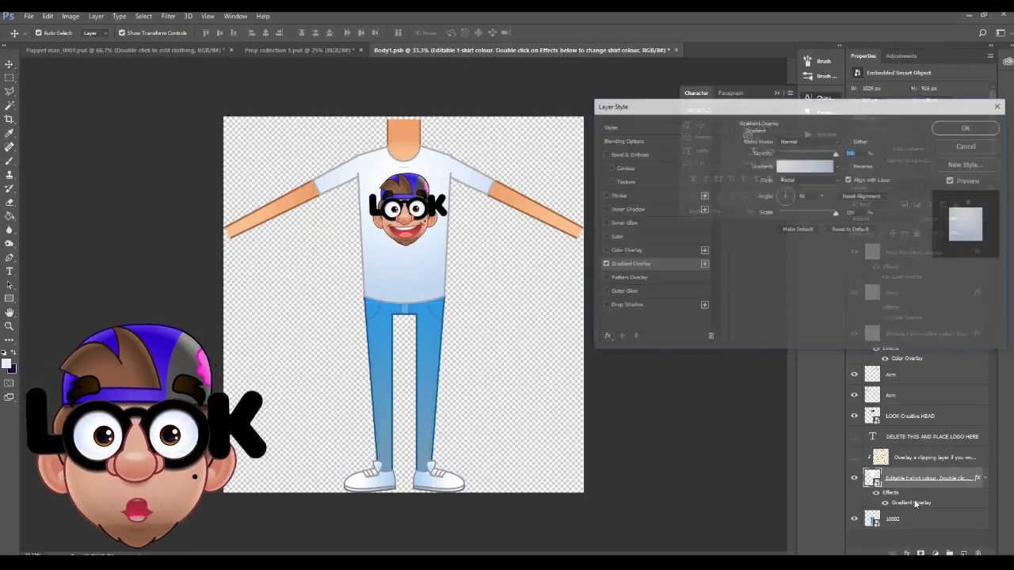
left_click(790, 167)
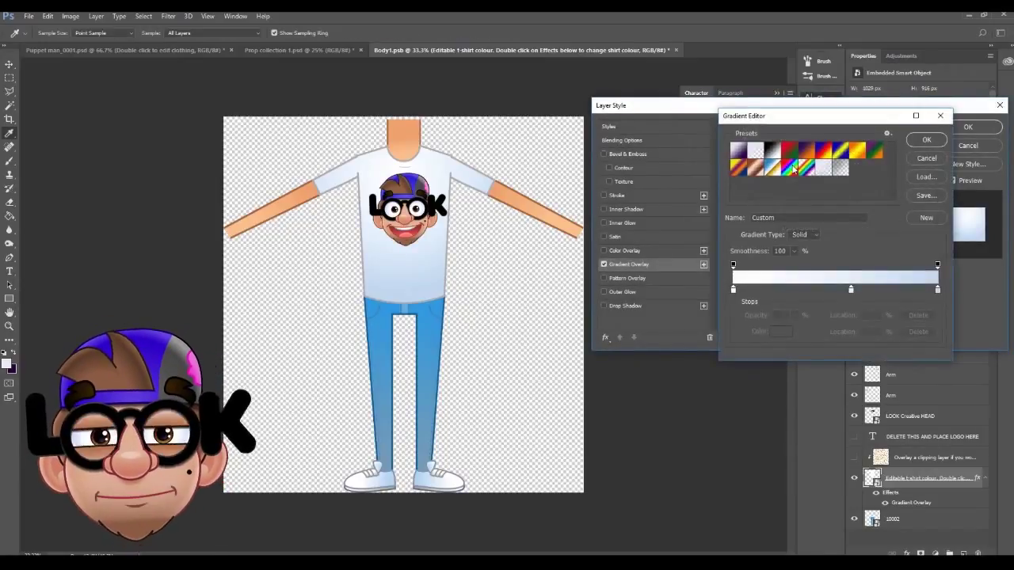
double_click(938, 291)
left_click_drag(765, 423, 794, 478)
left_click(932, 340)
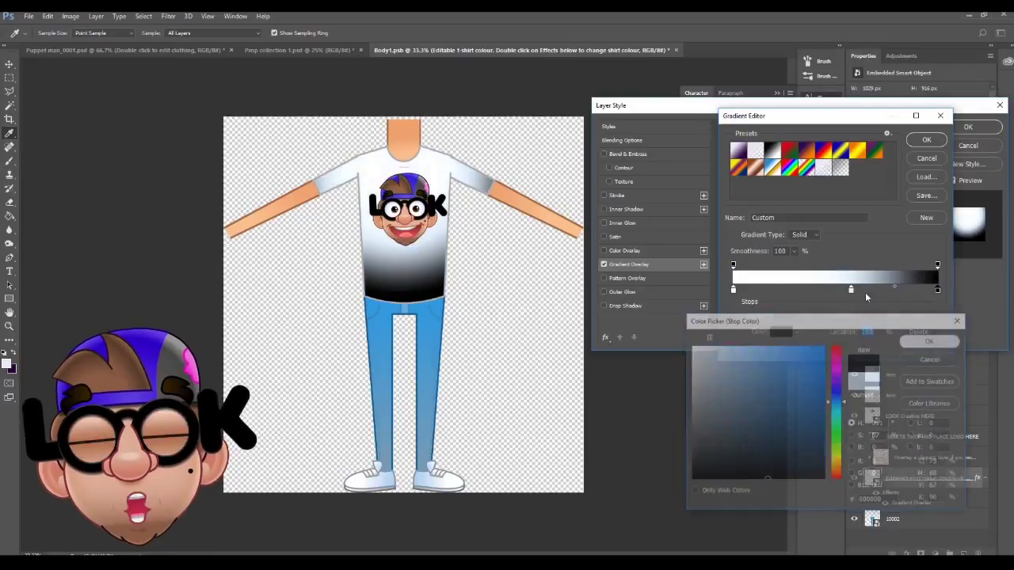
Recolour the shirt gradient's middle stop to dark grey 2e2e2e and its first stop to grey 656262
left_click(850, 290)
double_click(850, 290)
mouse_move(735, 407)
left_mouse_down()
mouse_move(701, 420)
mouse_move(691, 457)
left_mouse_up()
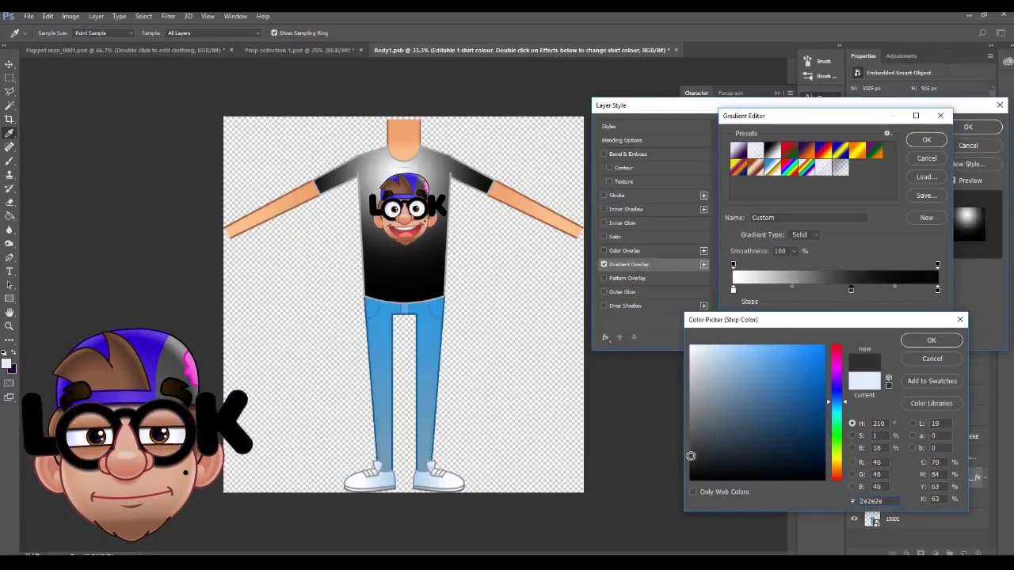
left_click(930, 340)
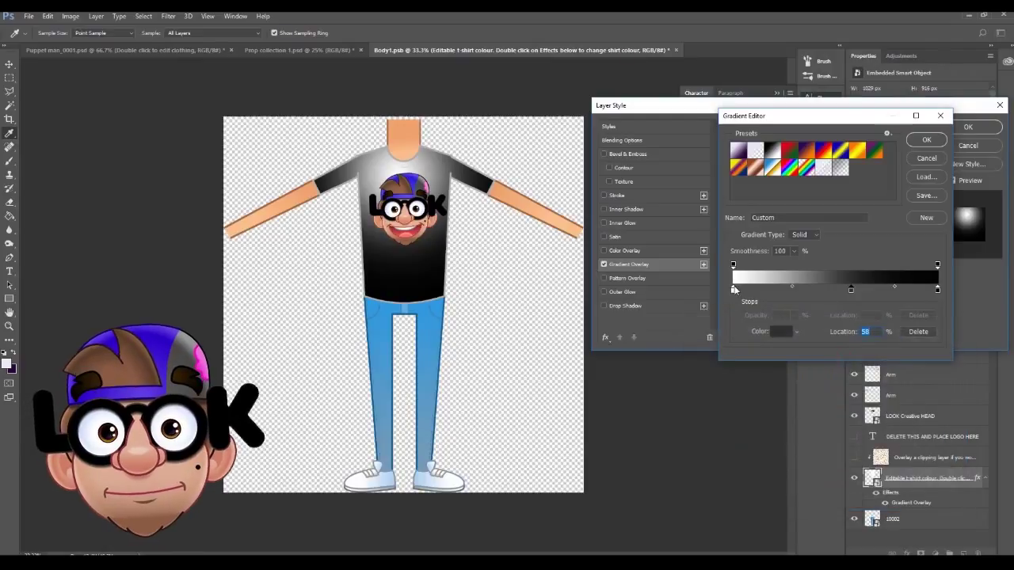
double_click(734, 290)
left_click(690, 431)
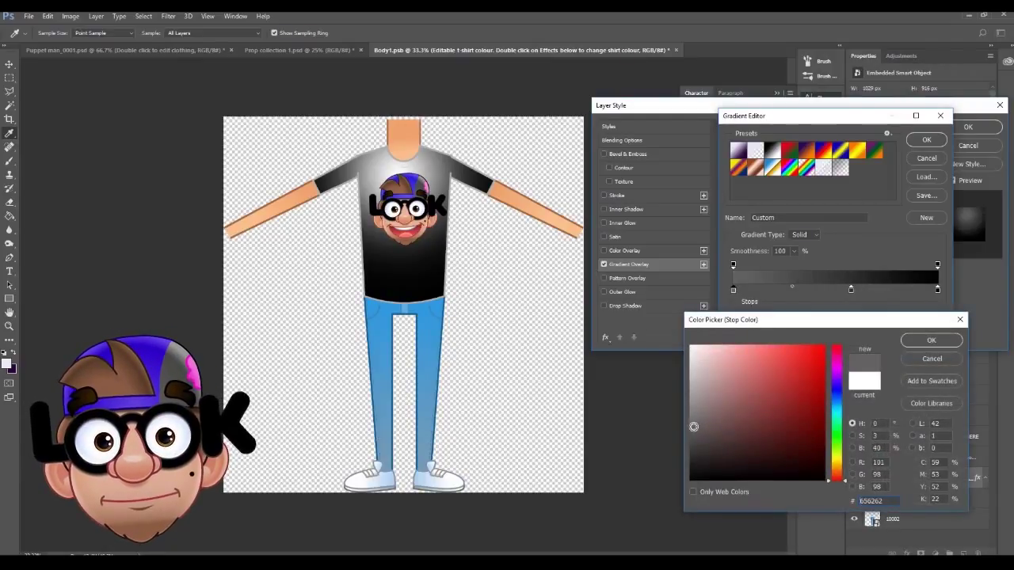
left_click(923, 342)
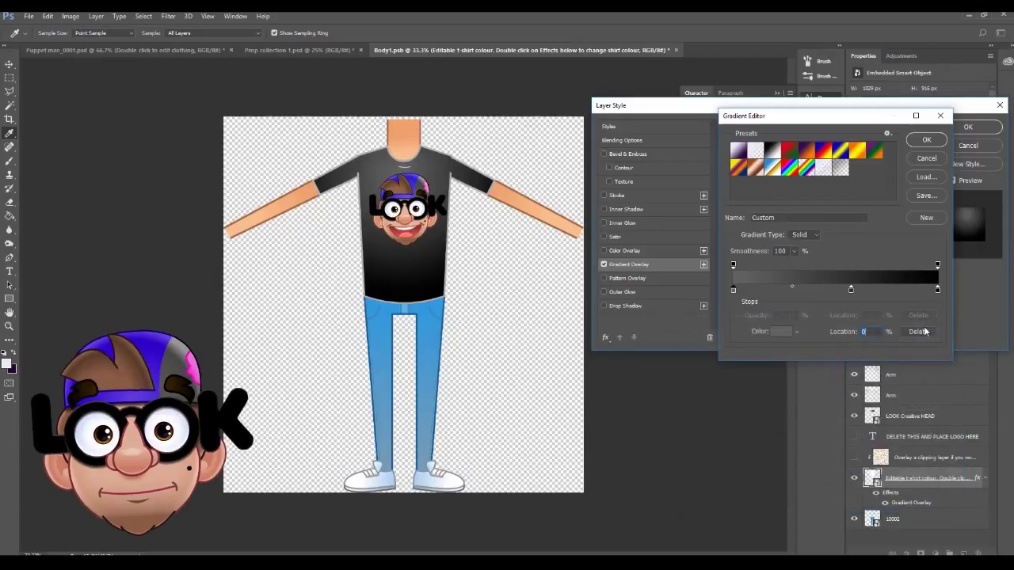
Accept the edited gradient, shift its light centre up toward the shirt's neckline and apply the layer style
left_click(926, 140)
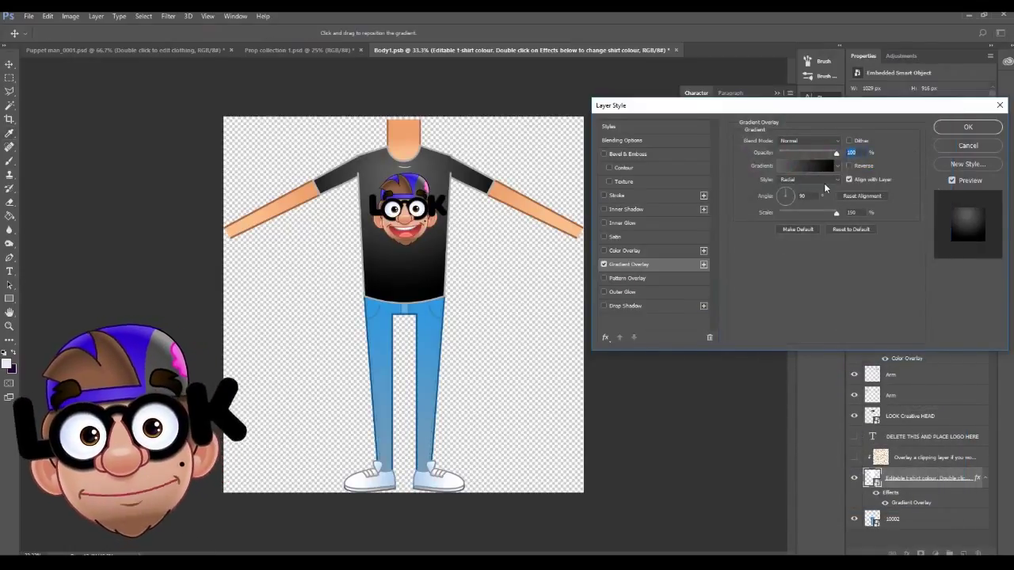
left_click_drag(432, 161, 435, 127)
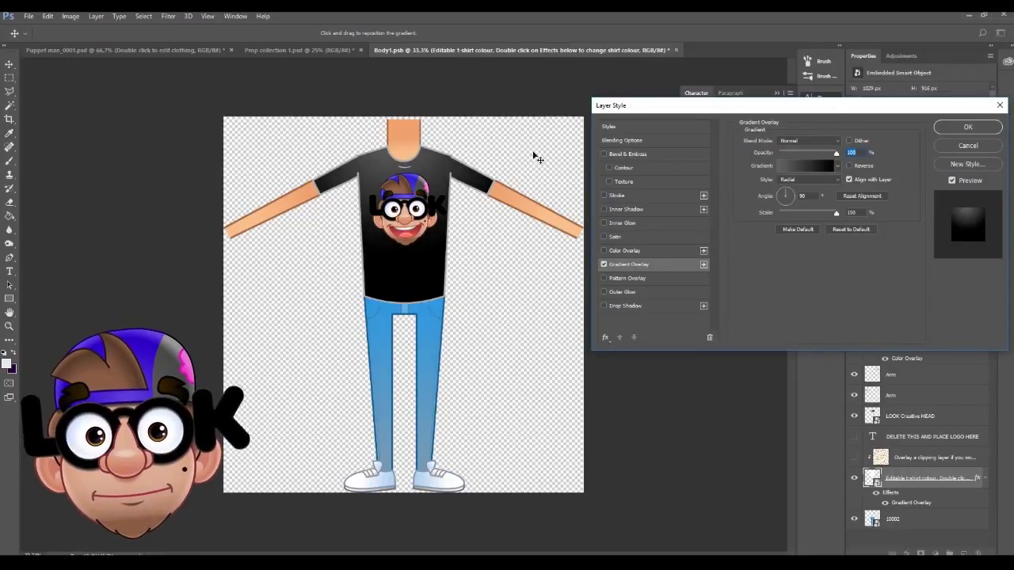
left_click(957, 128)
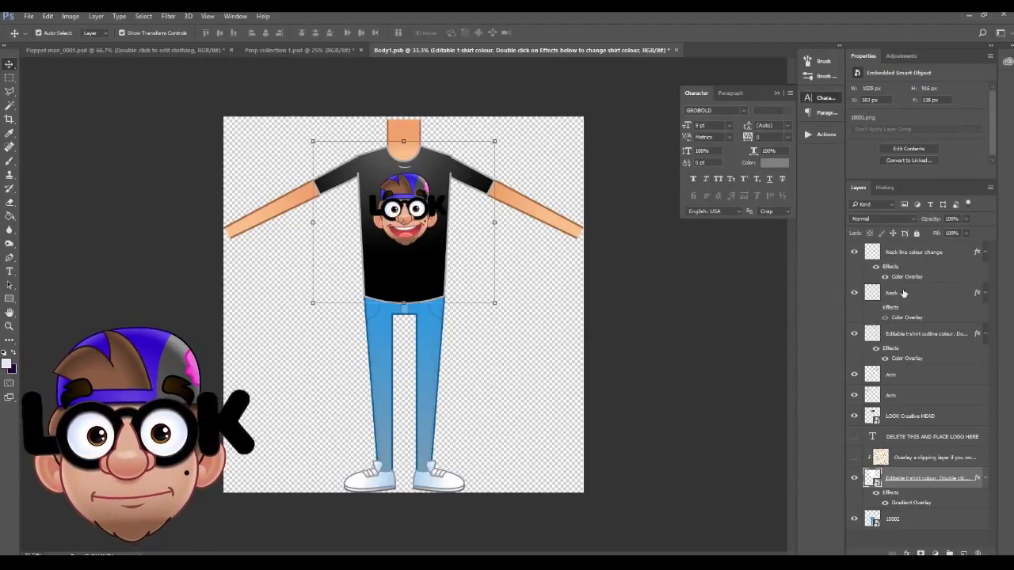
Set the Color Overlay of the editable t-shirt outline layer to black (000000)
left_click(911, 338)
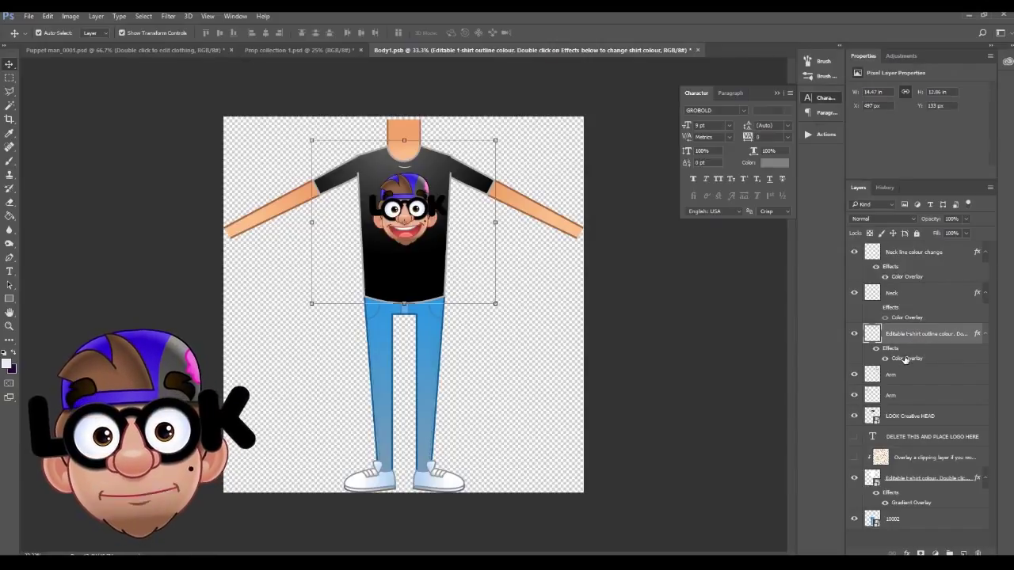
double_click(905, 358)
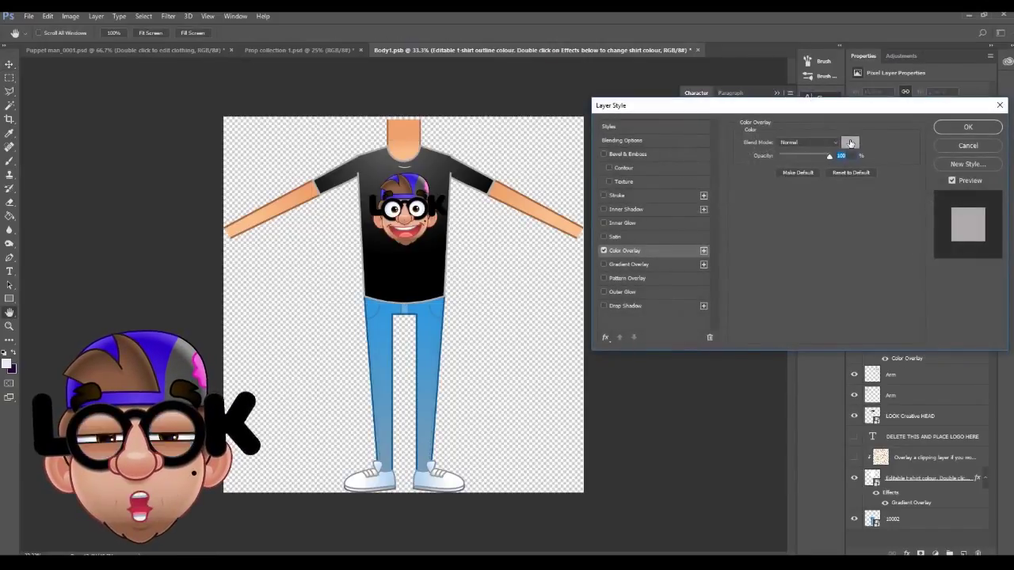
left_click(849, 142)
left_click_drag(717, 376, 690, 479)
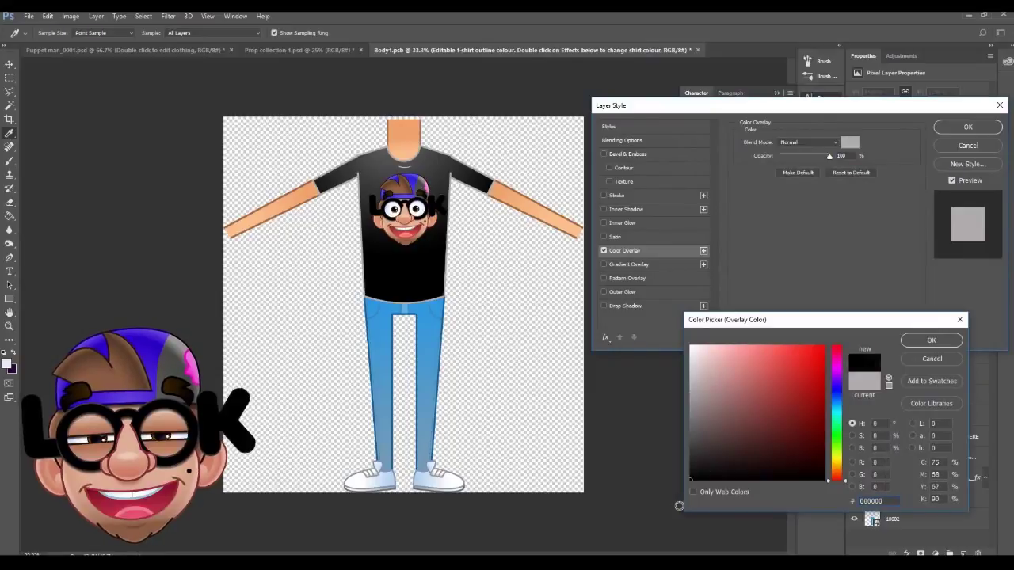
left_click(921, 339)
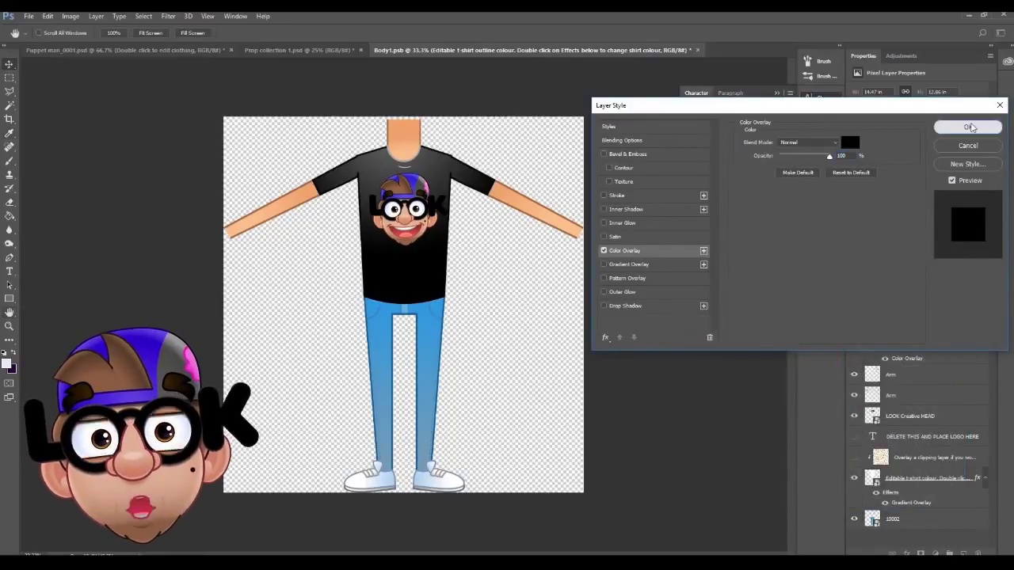
left_click(970, 126)
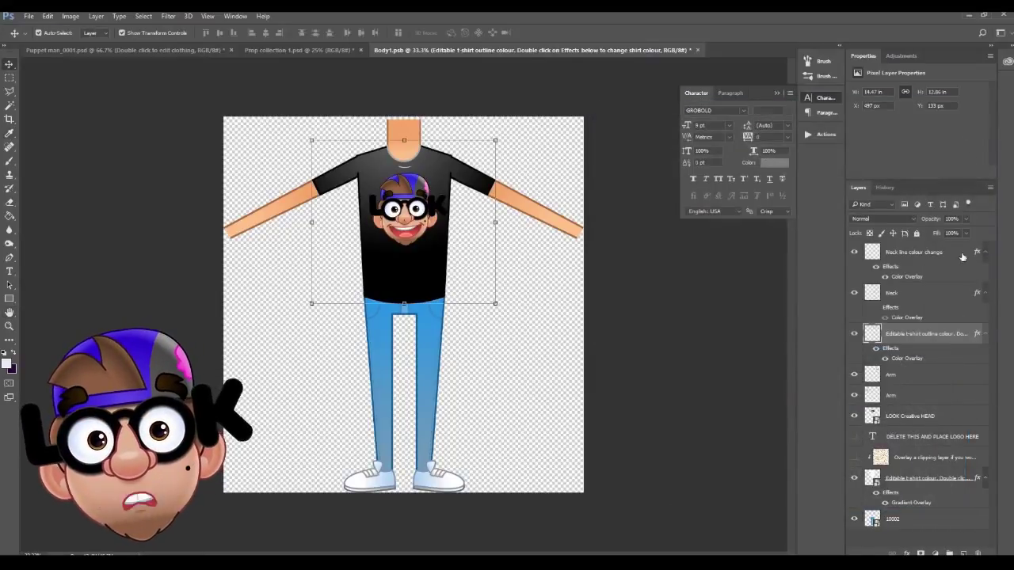
Set the Color Overlay of the "Neck line colour change" layer to dark grey 3a3939
double_click(902, 279)
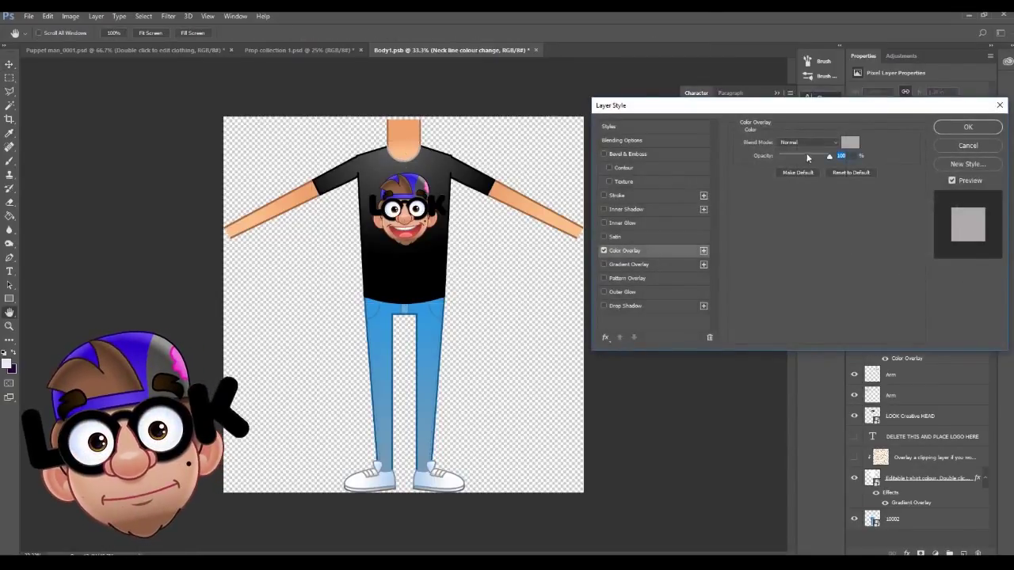
left_click(849, 143)
type("000000")
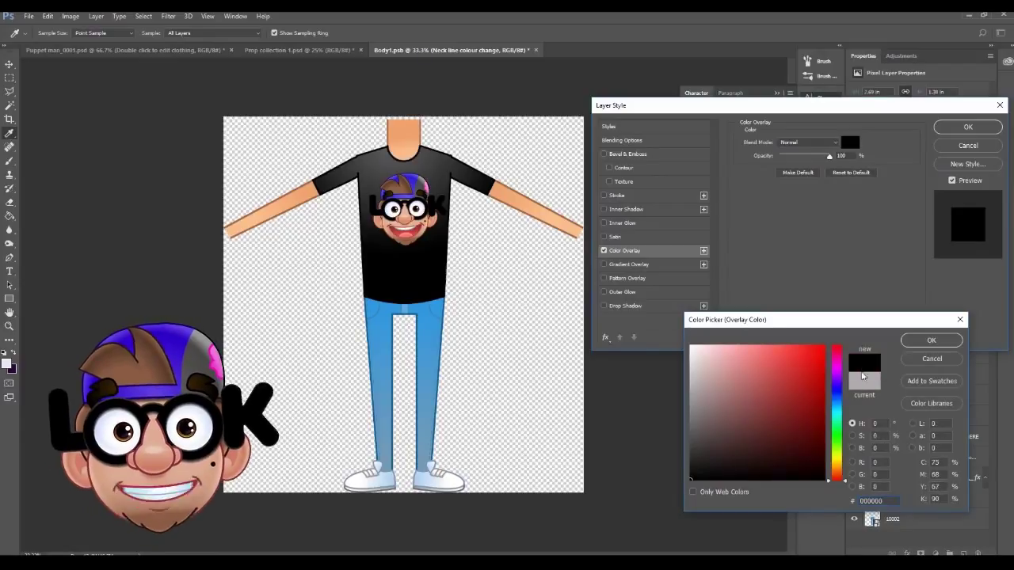
left_click(931, 339)
left_click(850, 142)
left_click(690, 465)
left_click_drag(691, 465, 691, 448)
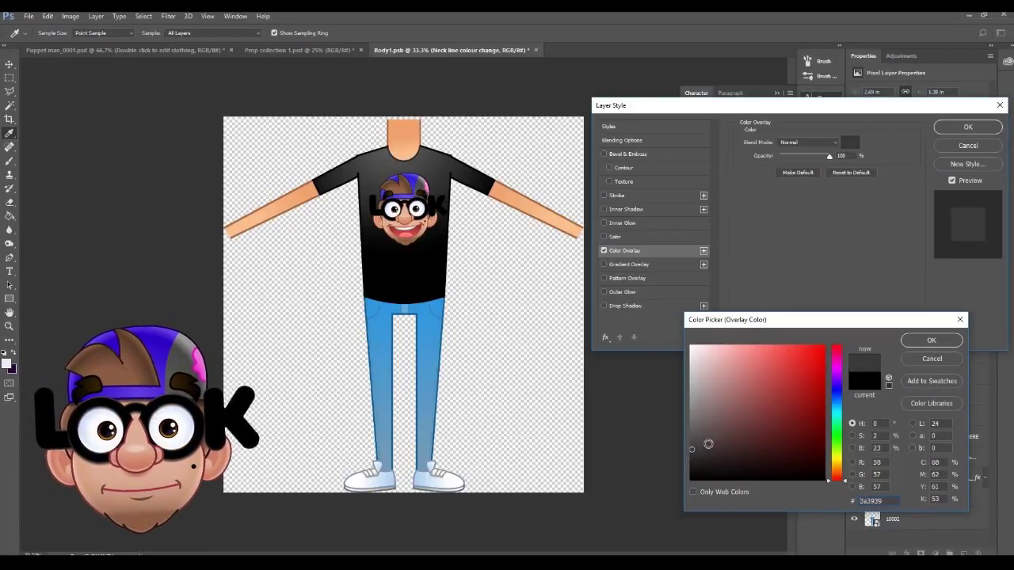
left_click(932, 339)
left_click(950, 128)
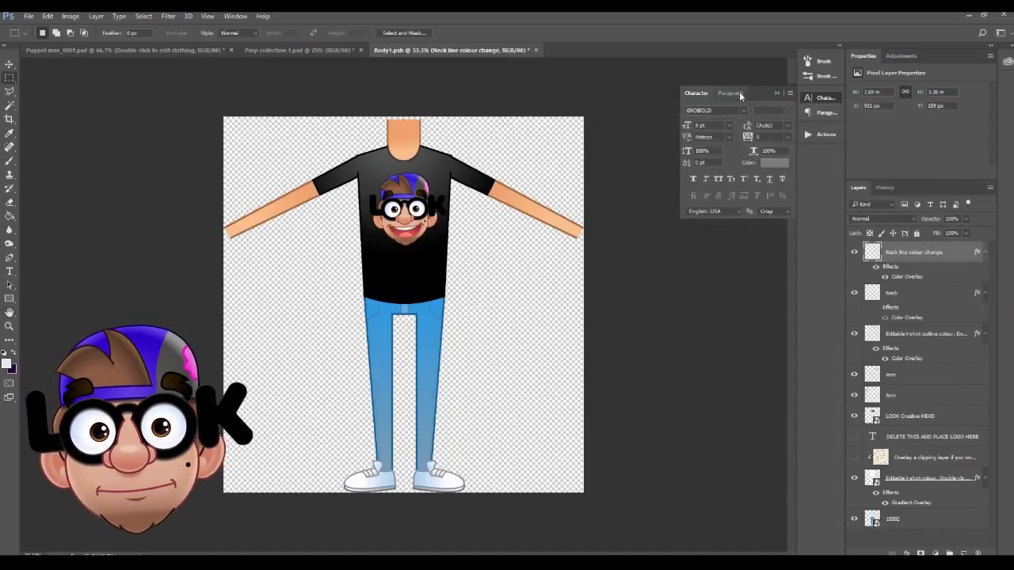
Save the edited clothing document Body1.psb and return to the Puppet man_0001.psd document
left_click(29, 16)
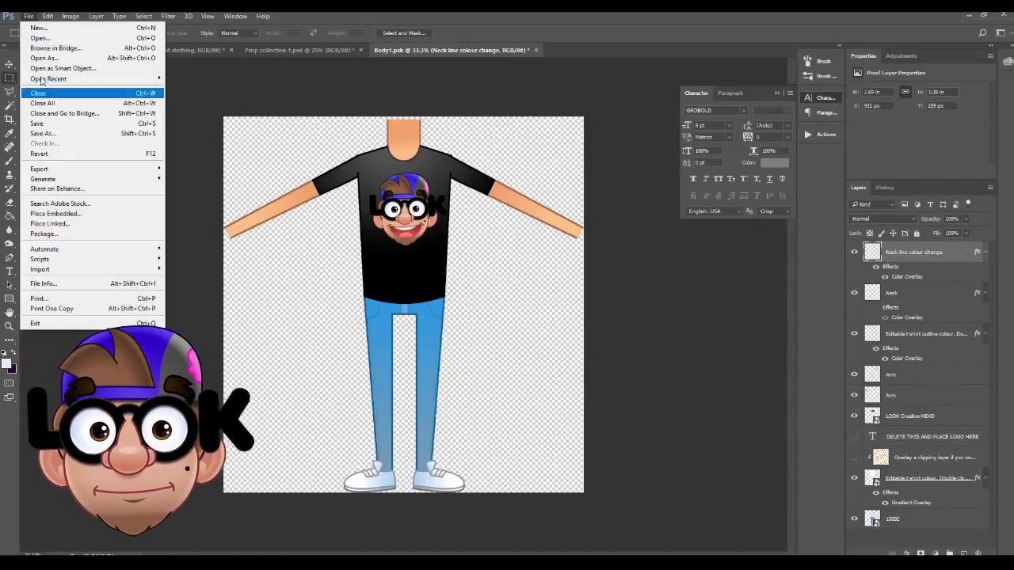
left_click(40, 123)
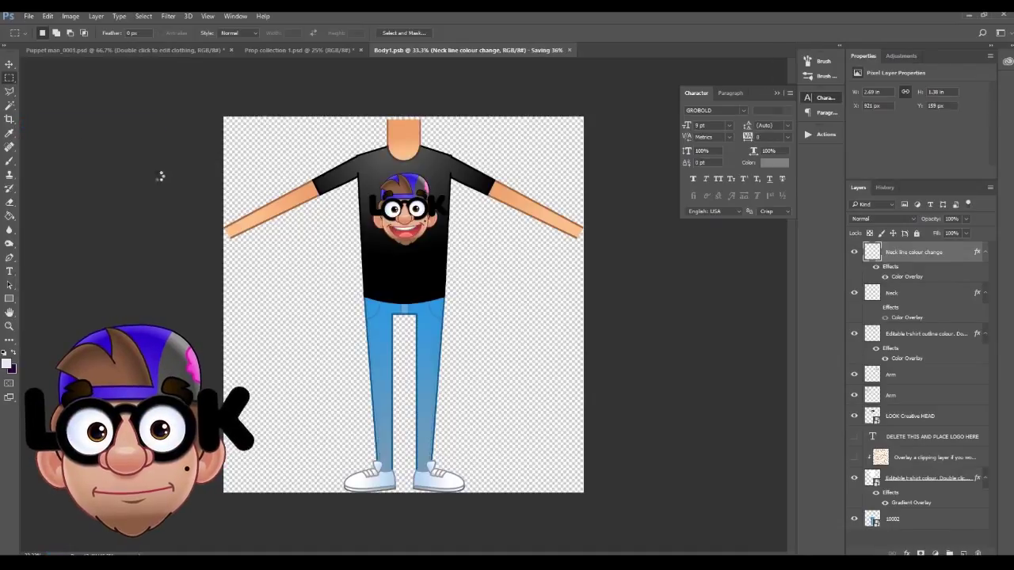
left_click(112, 49)
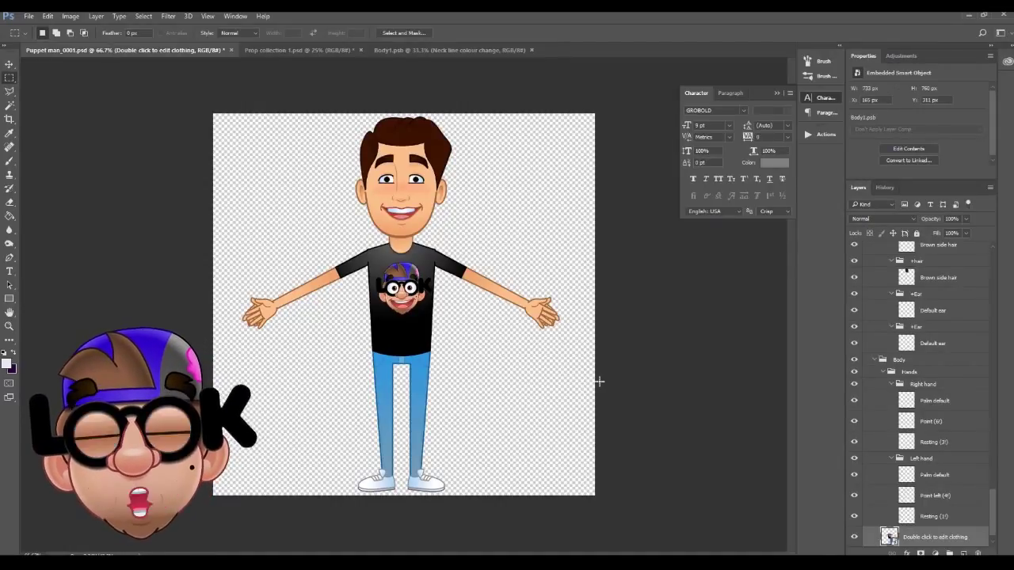
Save the Puppet man_0001.psd document and float Prop collection 1.psd as a separate window beside the puppet
left_click(28, 16)
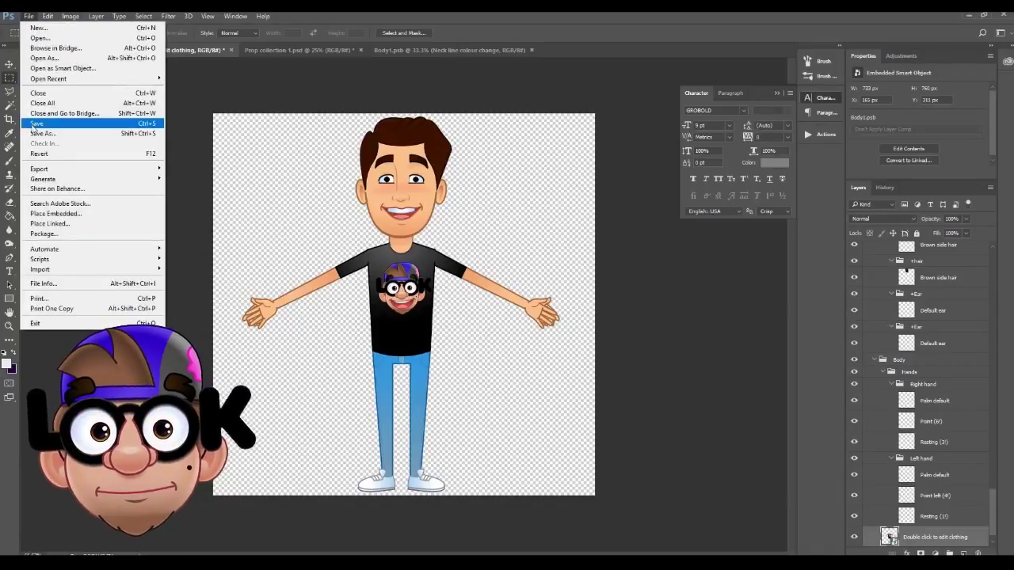
left_click(55, 125)
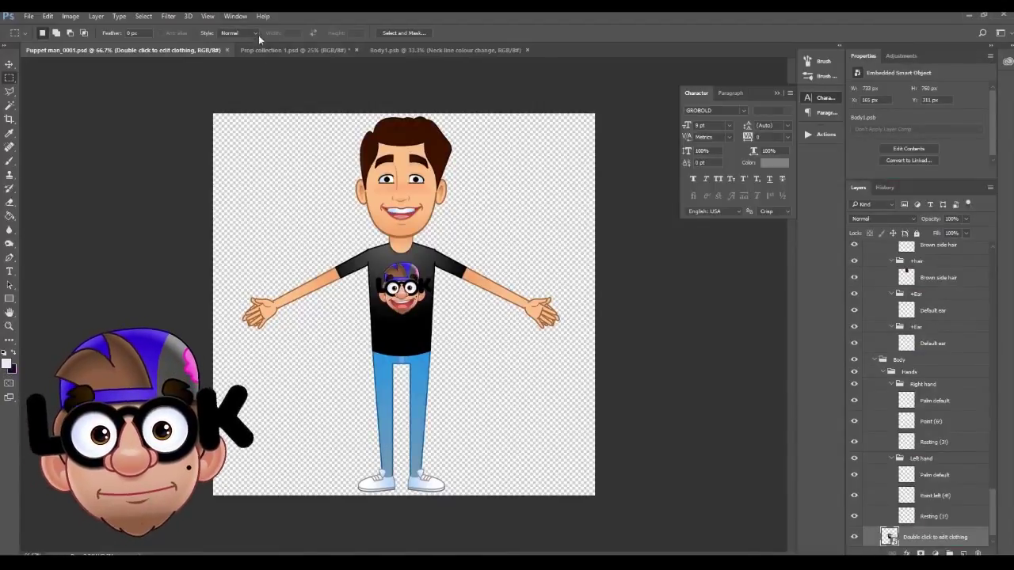
left_click(267, 48)
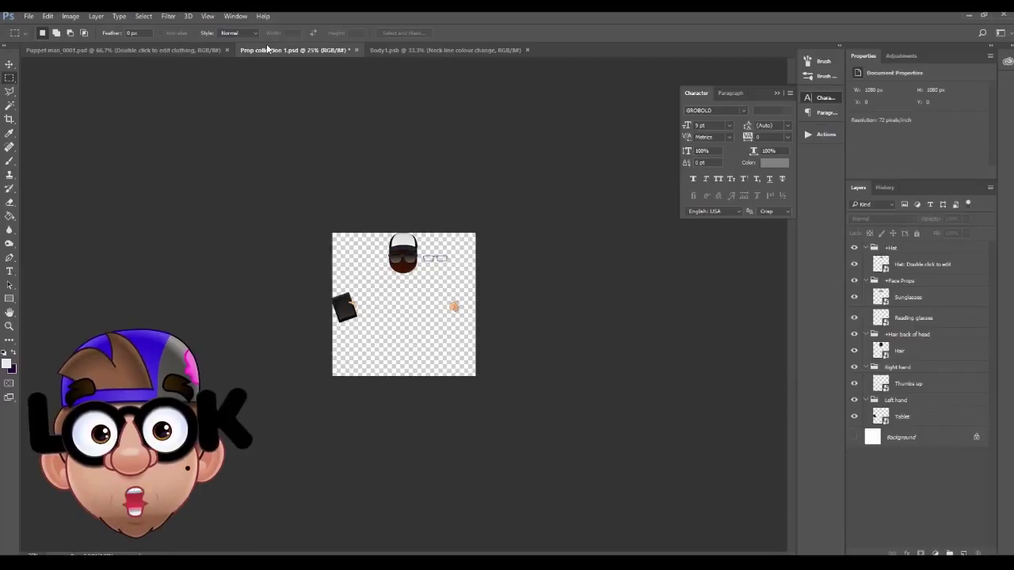
left_click_drag(271, 50, 71, 150)
Activate the Move tool and inspect the +Hat and +Face Props groups in Prop collection 1.psd, leaving +Face Props selected
key("v")
left_click(116, 165)
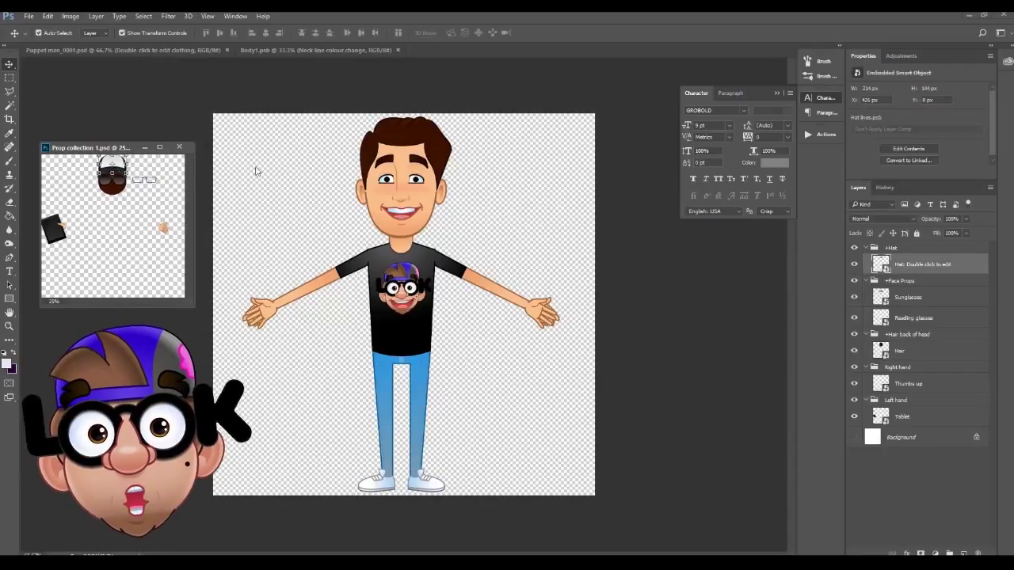
left_click(901, 249)
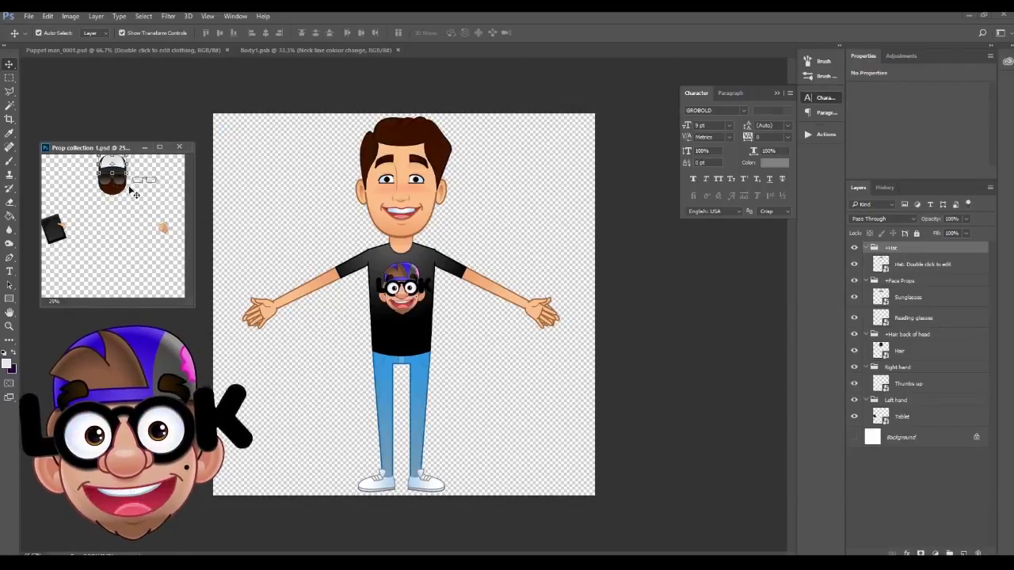
left_click(128, 189)
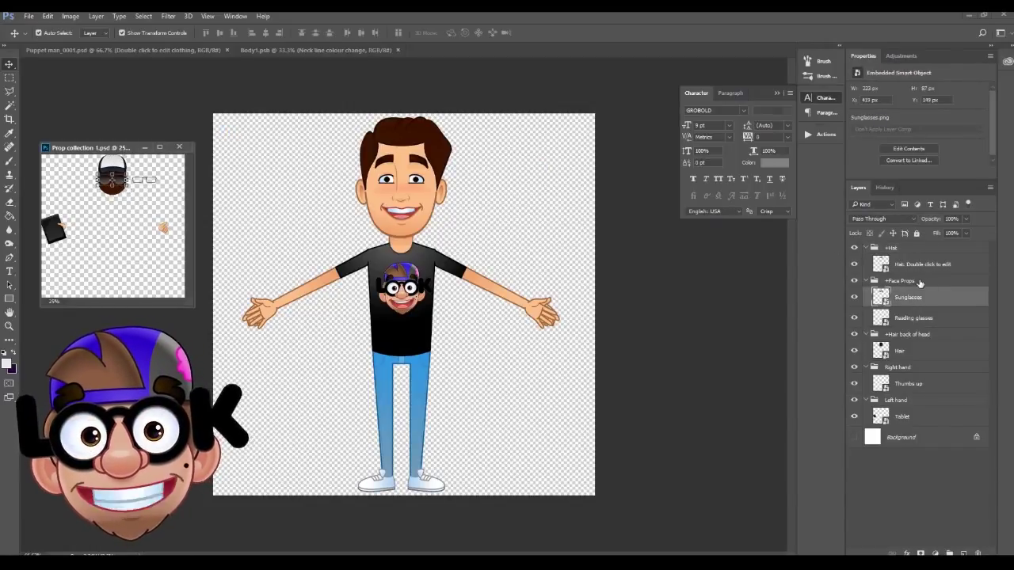
left_click(129, 182)
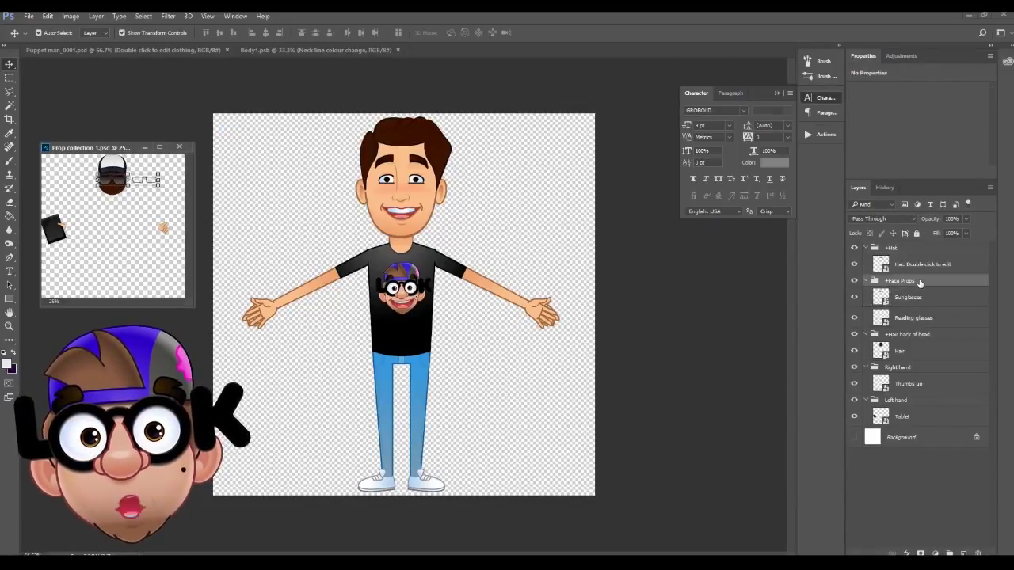
Duplicate the +Face Props group from Prop collection 1.psd into Puppet man_0001.psd, directly above the +nose group inside Frontal
left_click(265, 50)
left_click(162, 50)
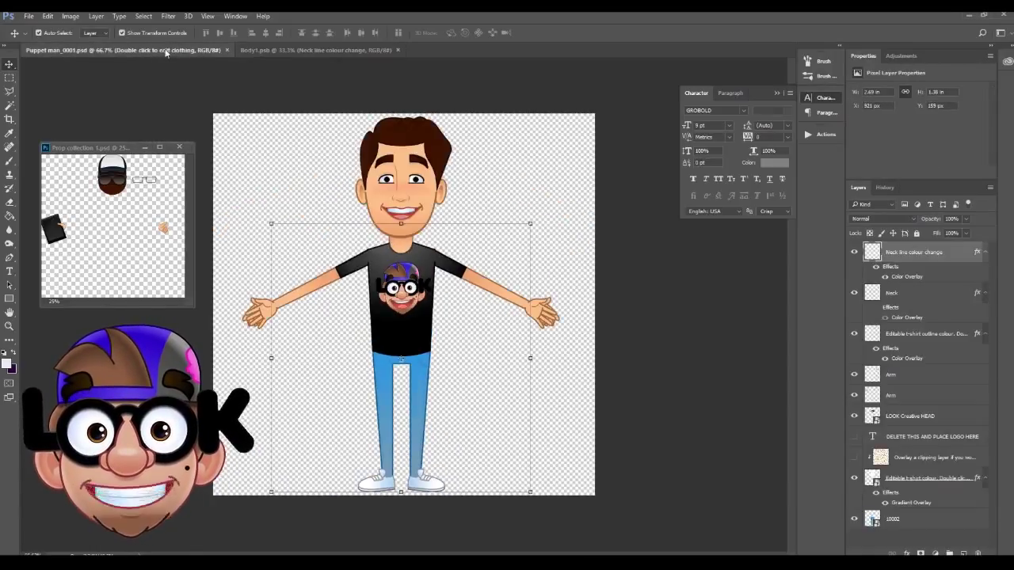
left_click_drag(994, 501, 988, 252)
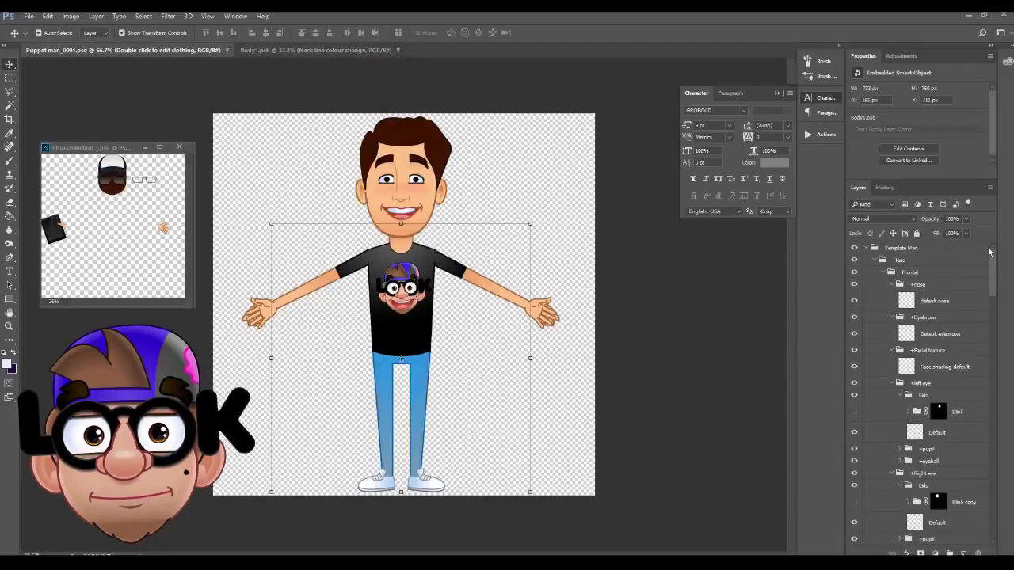
left_click(925, 285)
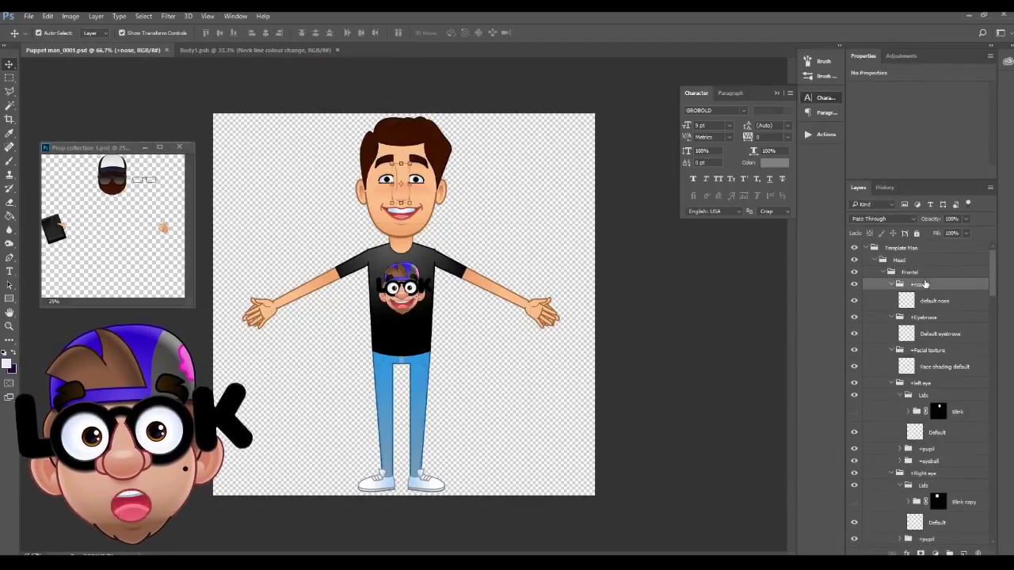
left_click(112, 182)
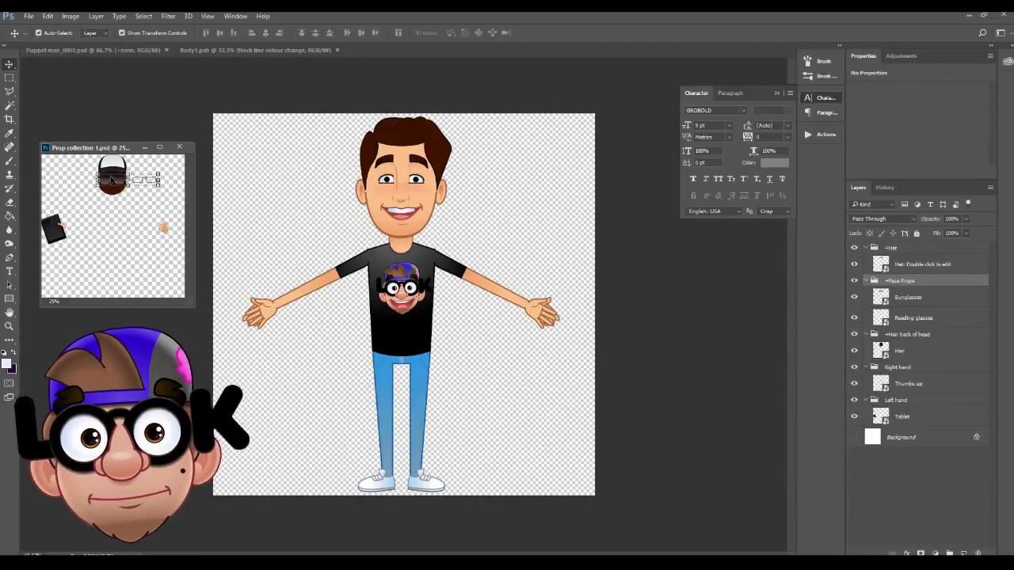
right_click(902, 281)
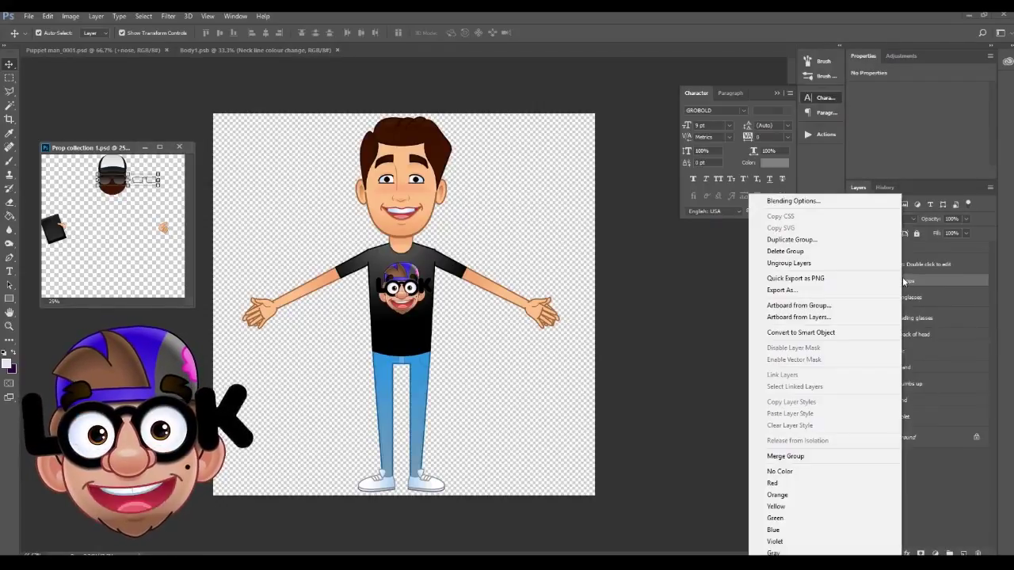
left_click(816, 240)
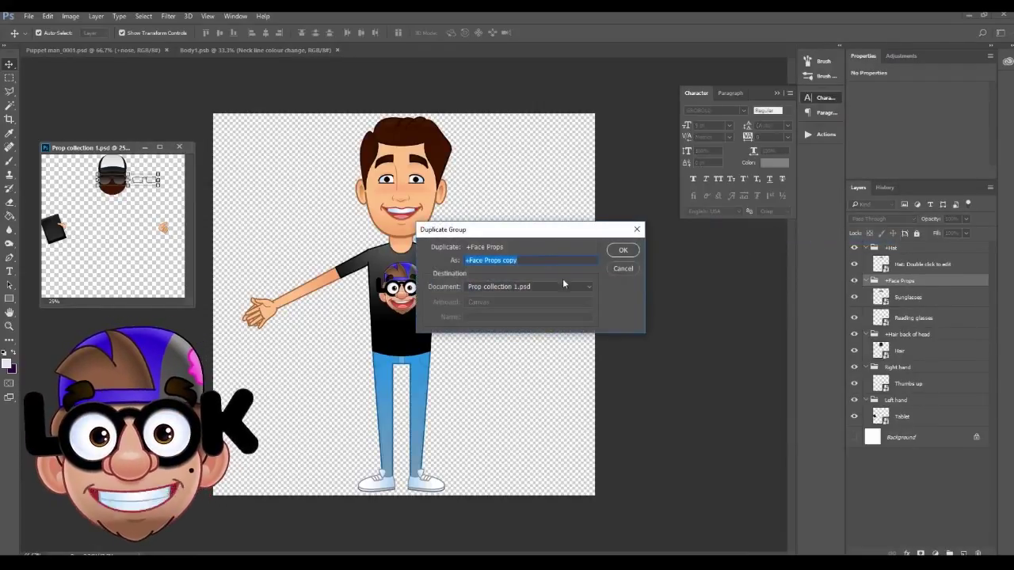
left_click(567, 287)
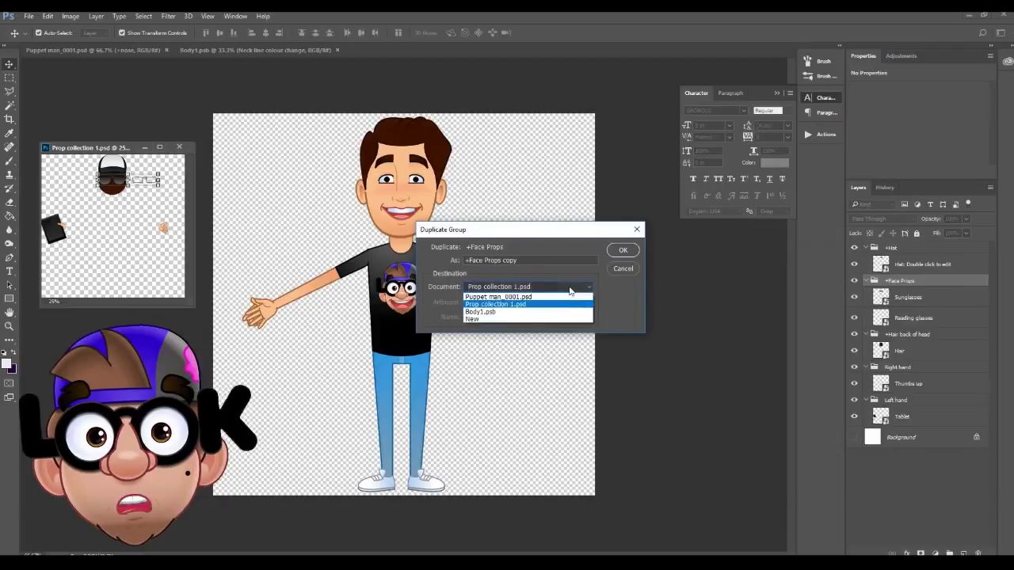
left_click(498, 298)
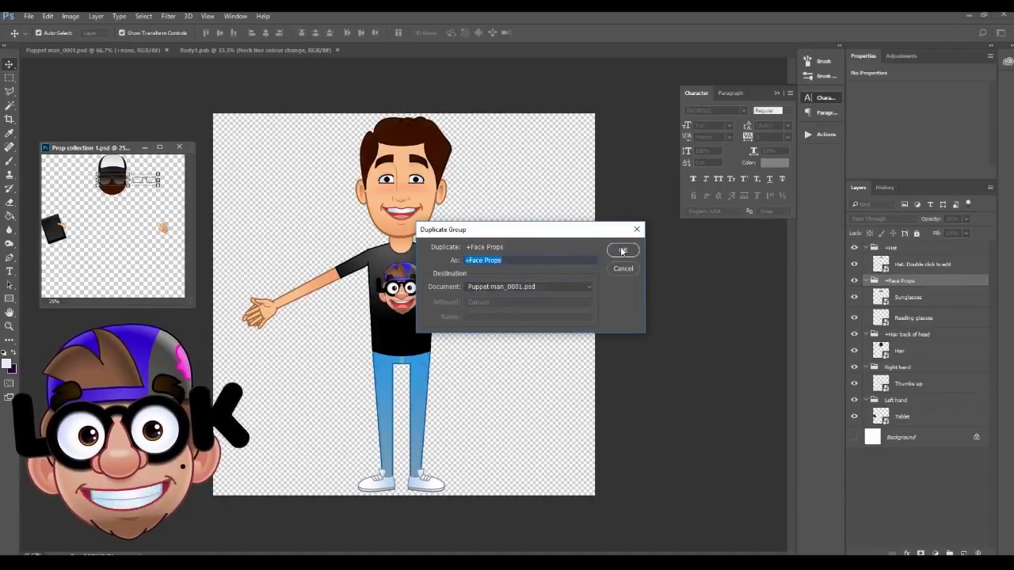
left_click(622, 251)
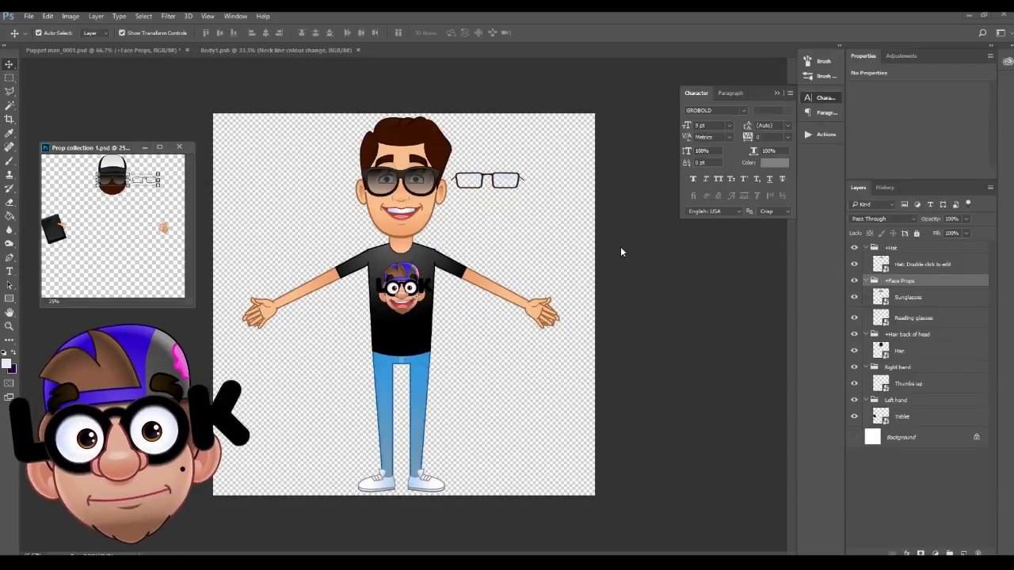
Move the Reading glasses from beside the head onto the man's face over his eyes and hide their layer
left_click(511, 183)
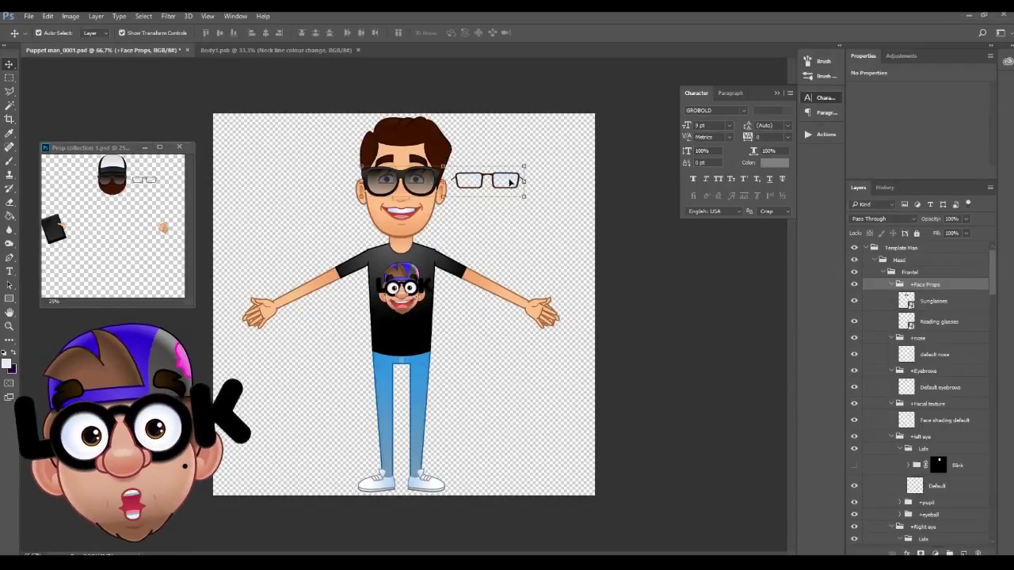
left_click(943, 321)
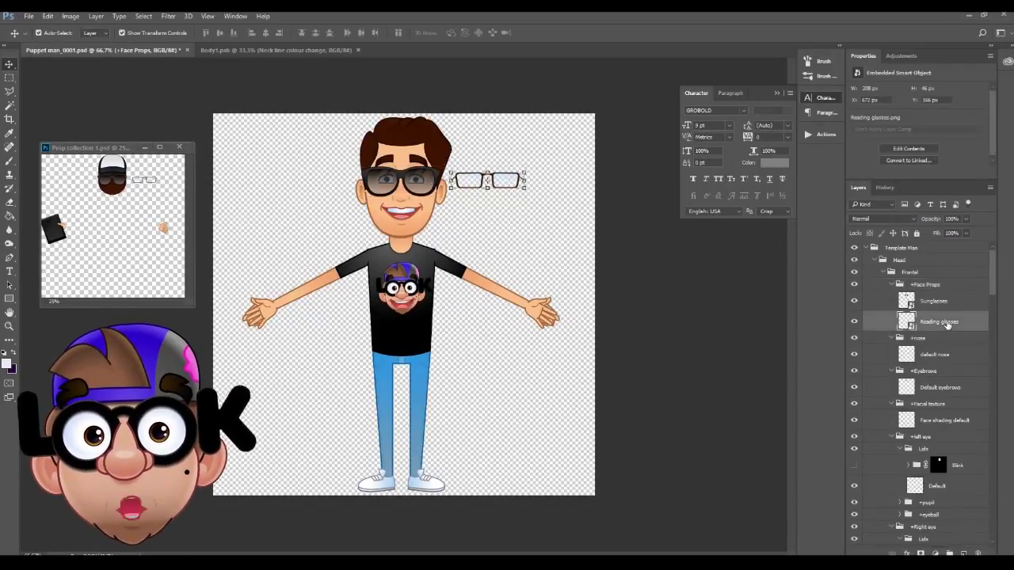
left_click_drag(529, 185, 428, 184)
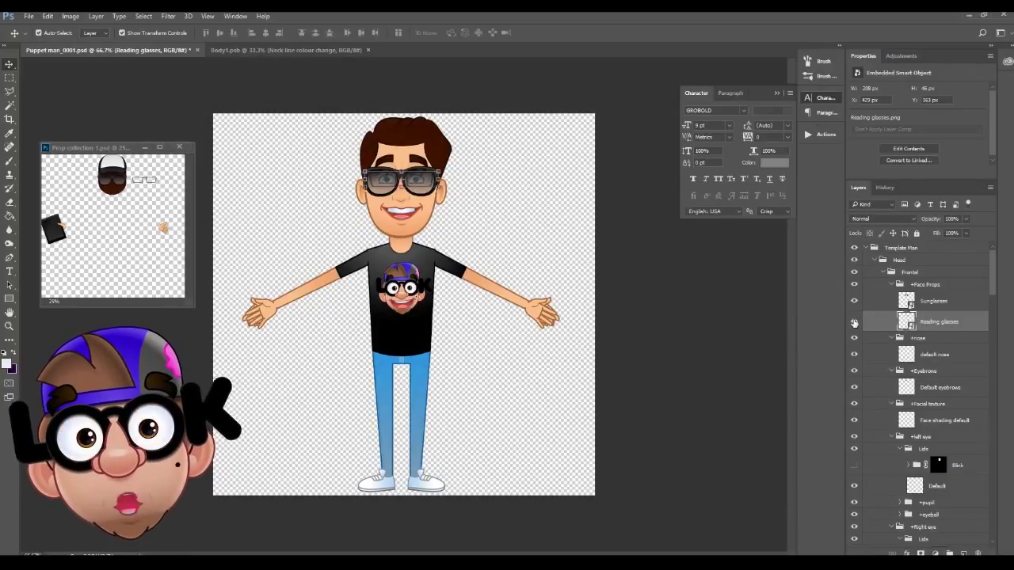
left_click(854, 323)
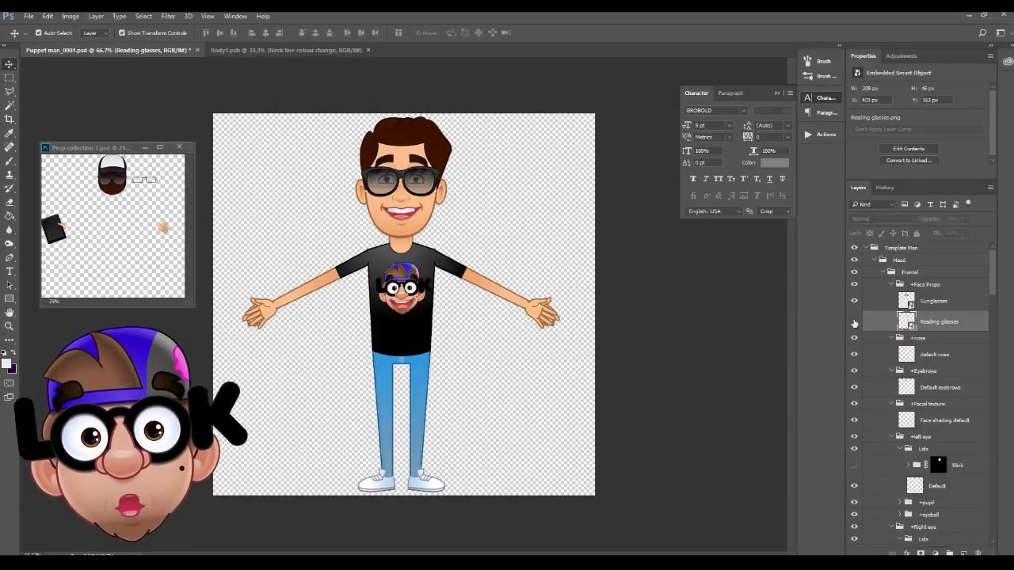
Rename the Reading glasses layer "Reading glasses (g!)" and the Sunglasses layer "Sunglasses (s!)"
double_click(937, 323)
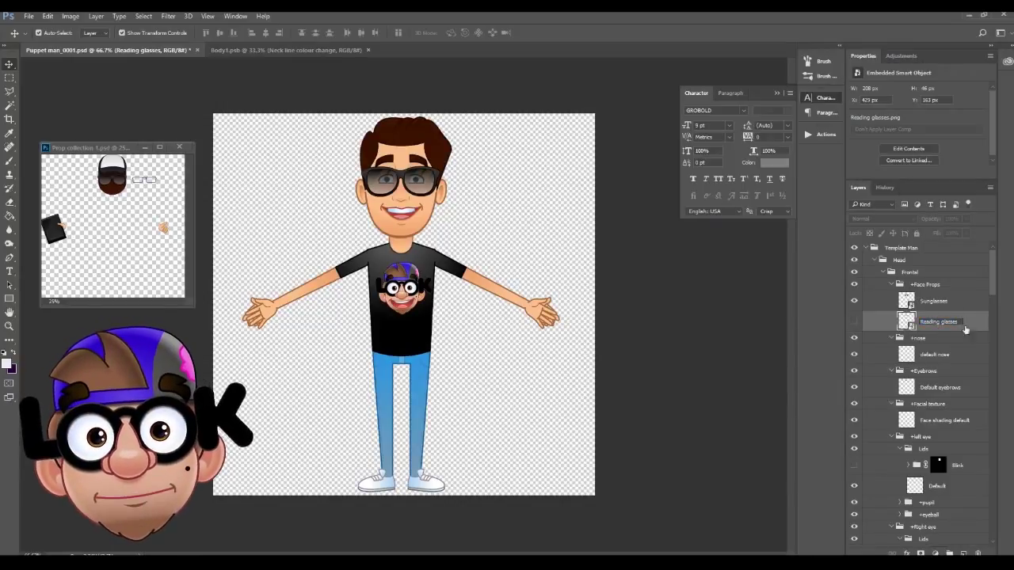
type("(")
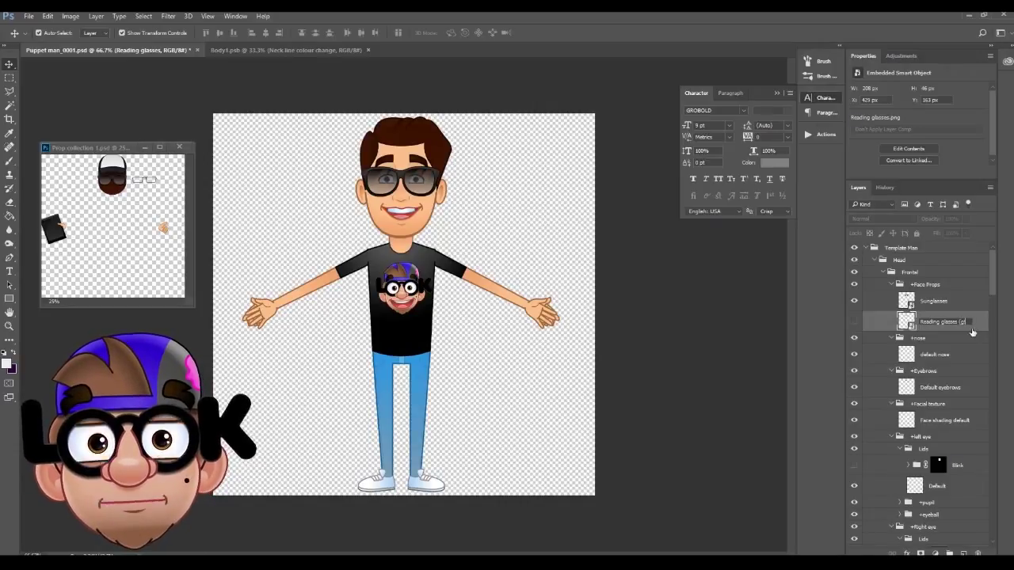
type("g!)")
key("Return")
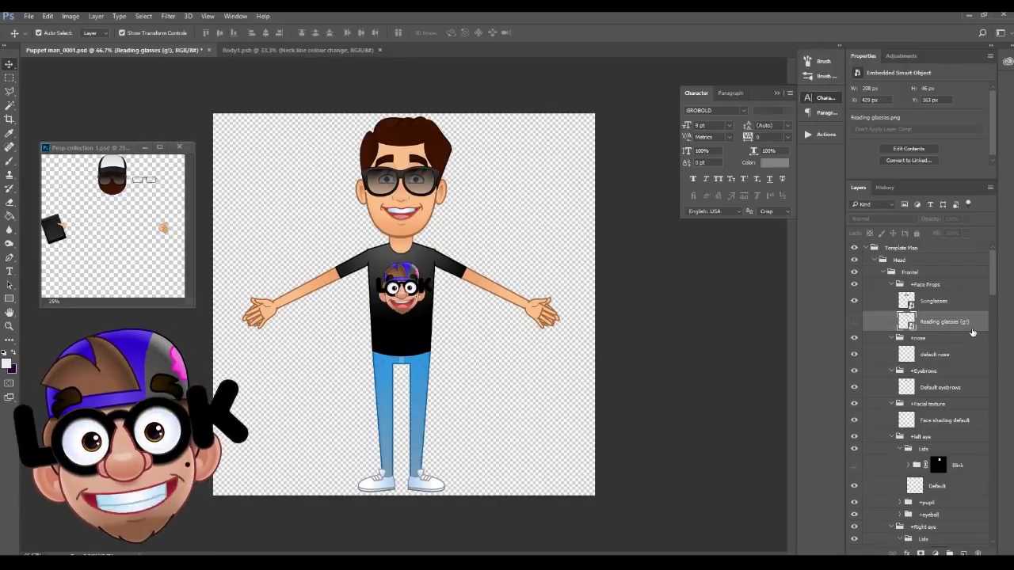
double_click(933, 301)
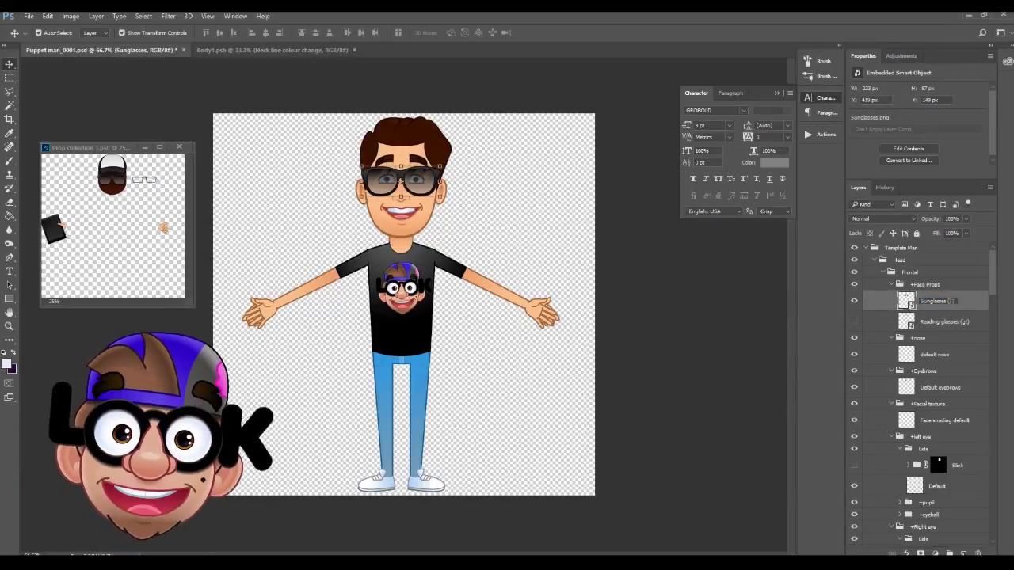
key("Return")
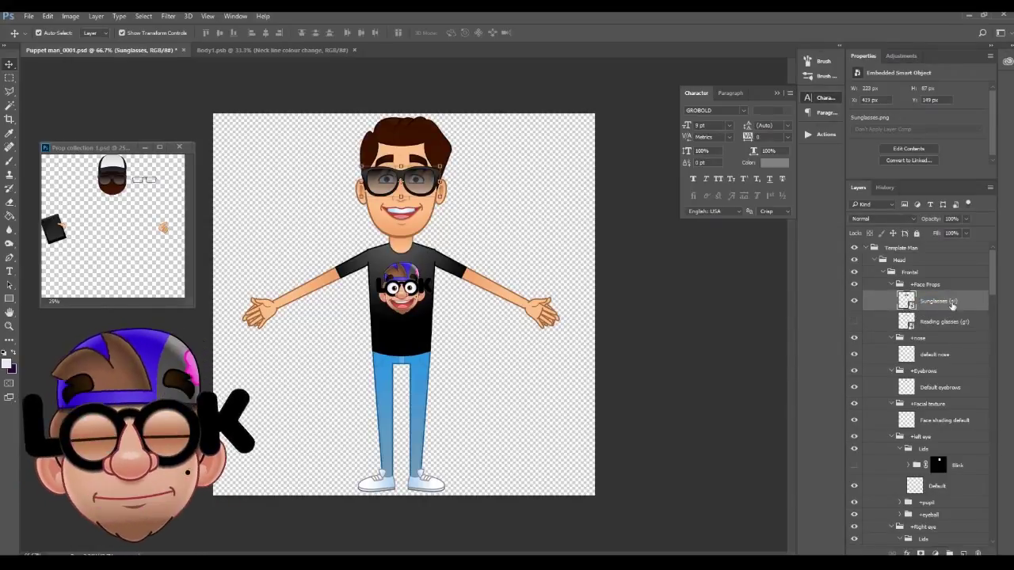
left_click(286, 168)
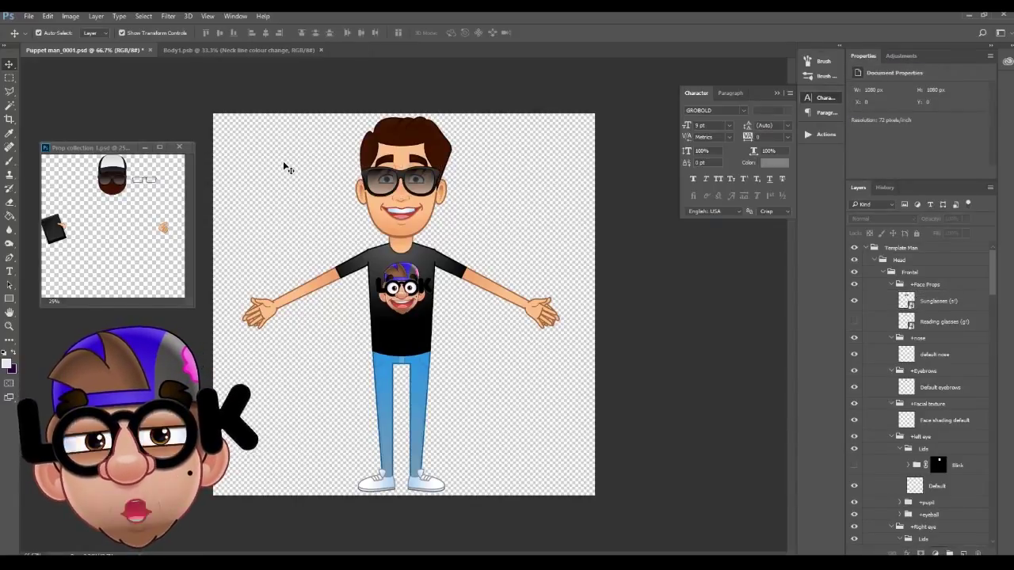
Duplicate the Tablet layer from Prop collection 1.psd into Puppet man_0001.psd, directly above Palm default in the Left hand group
left_click(58, 230)
left_click(57, 229)
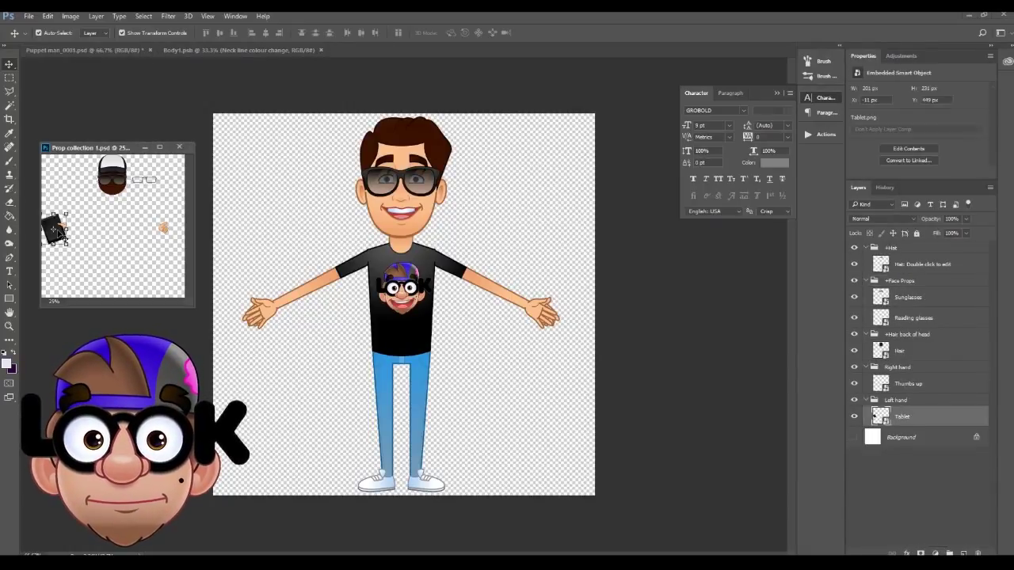
left_click(267, 311)
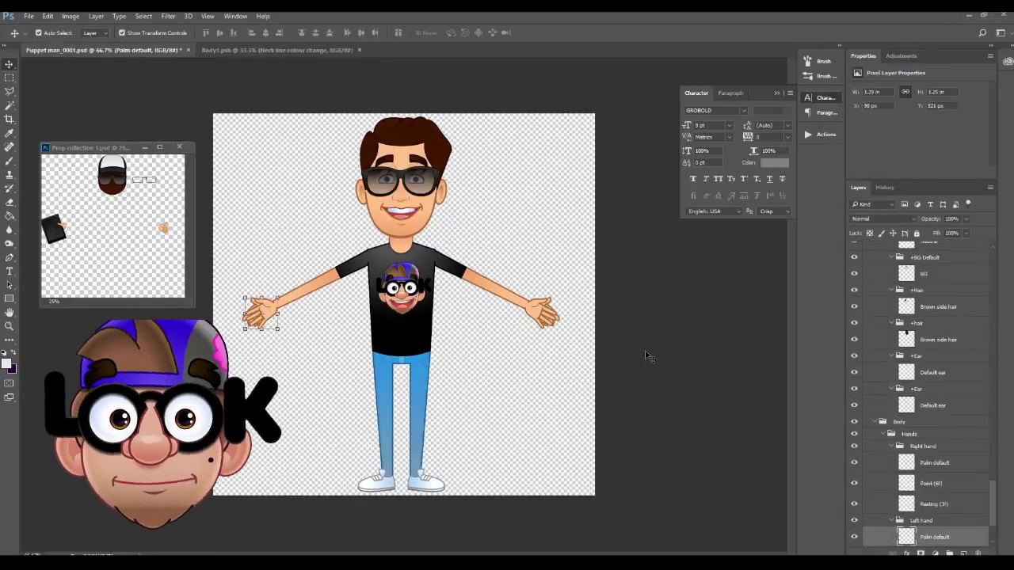
scroll(993, 494, "down", 3)
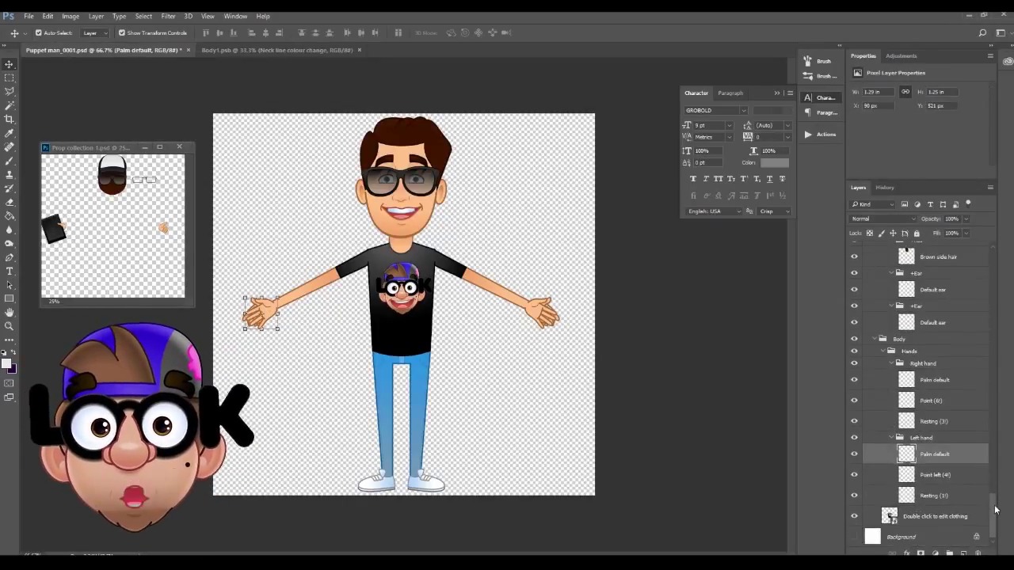
left_click(62, 236)
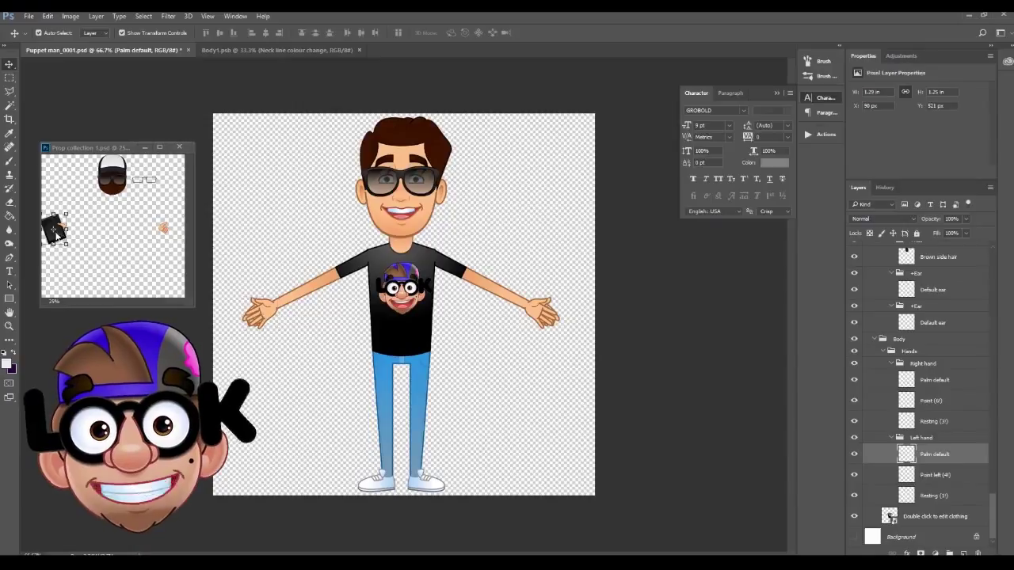
right_click(910, 411)
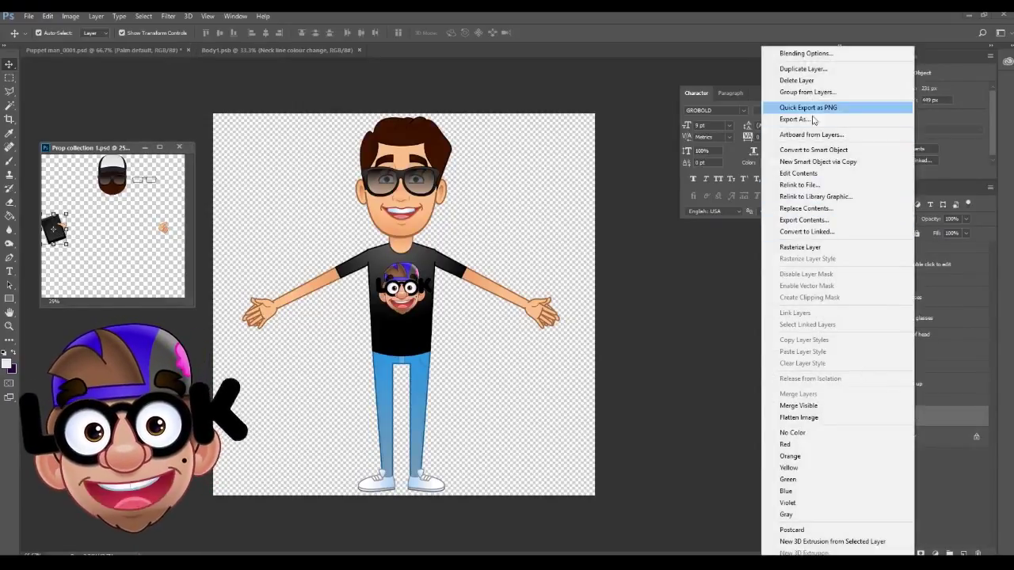
left_click(803, 69)
left_click(546, 287)
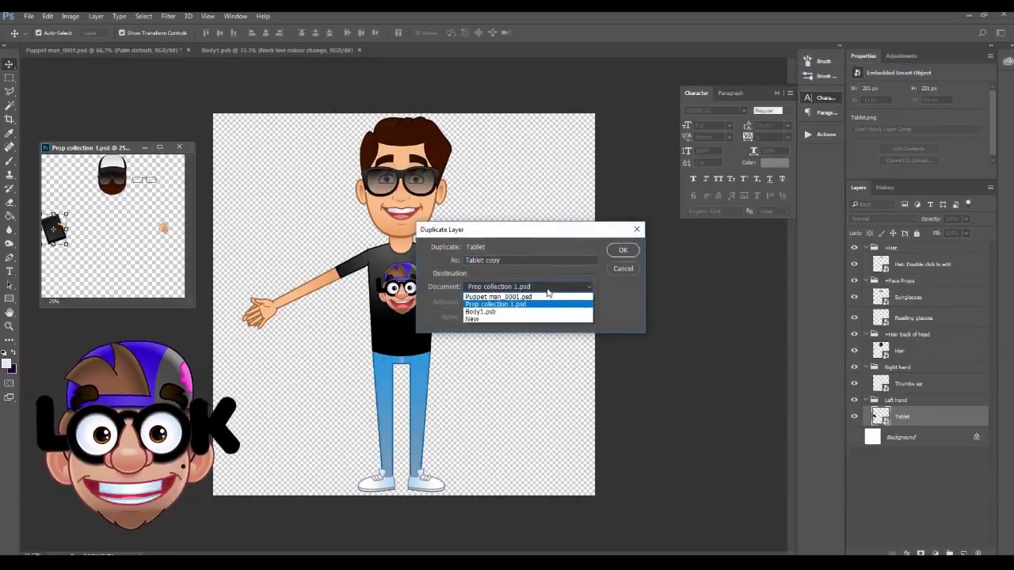
left_click(546, 299)
left_click(623, 251)
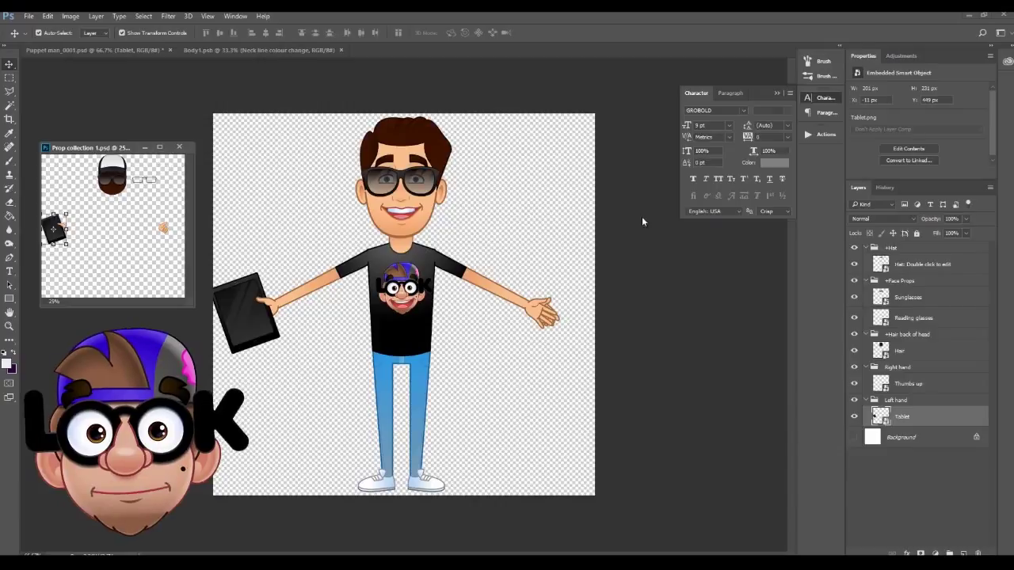
Rename the Tablet layer in the Left hand group "Tablet (5!)" and restore its opacity to 100%
left_click(273, 315)
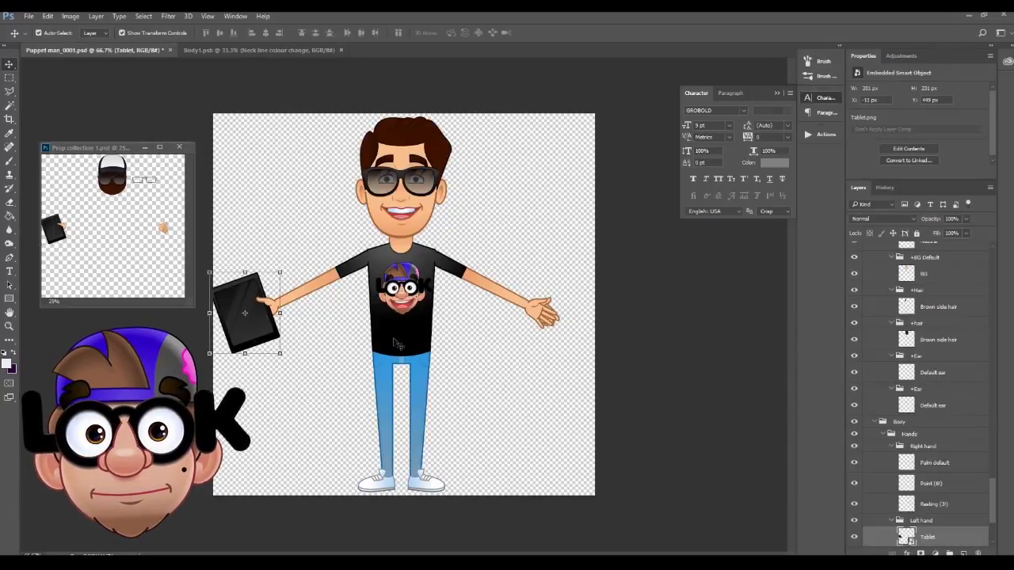
left_click(994, 498)
left_click_drag(994, 498, 994, 513)
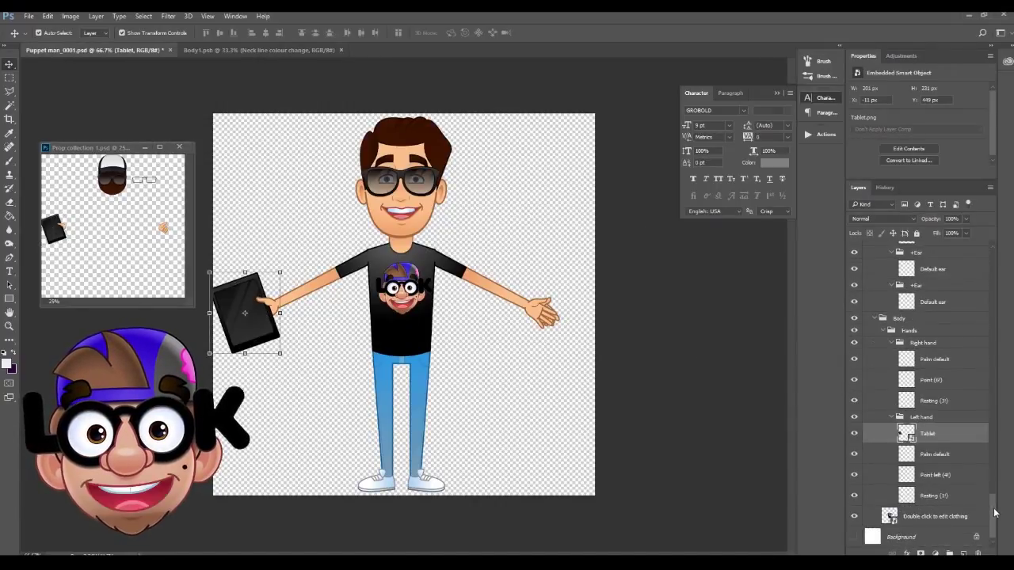
double_click(928, 434)
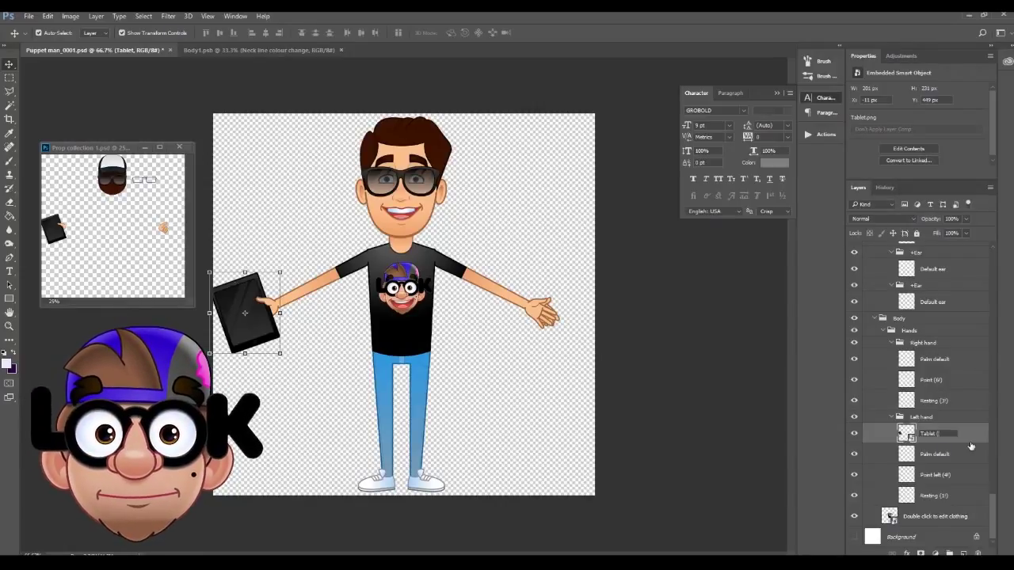
key("Return")
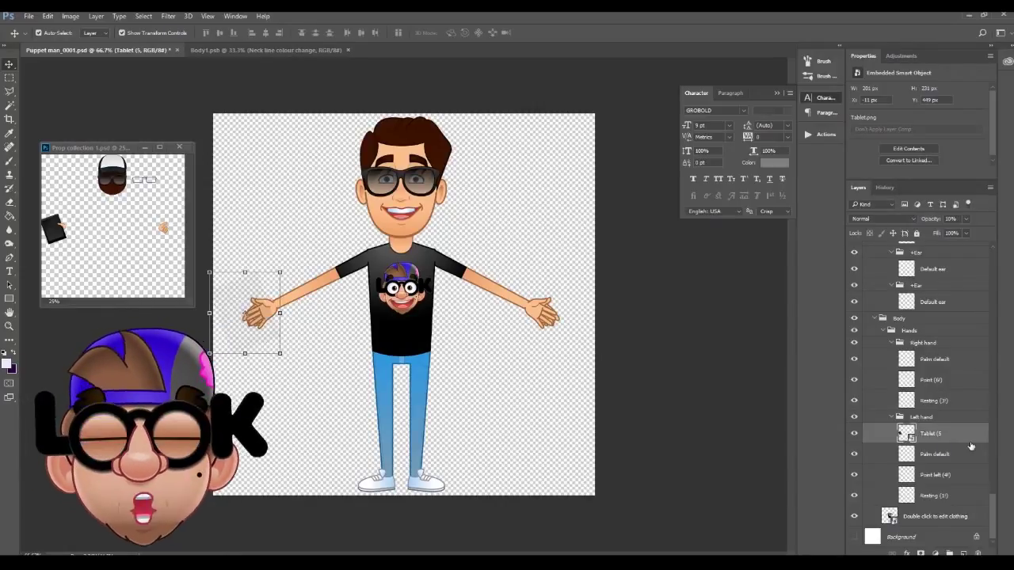
left_click(965, 219)
left_click_drag(946, 234, 989, 234)
double_click(933, 434)
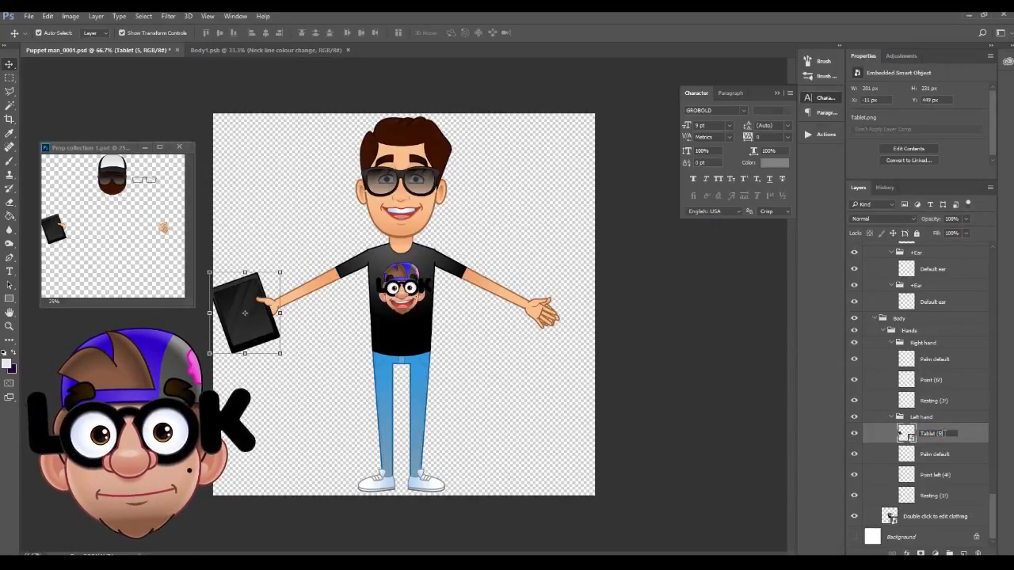
key("Return")
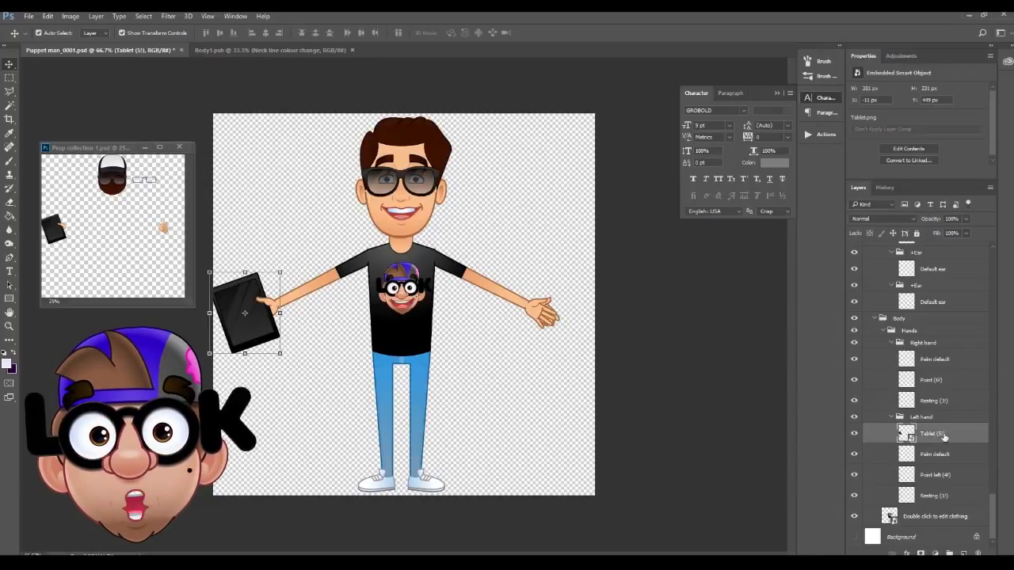
Save Puppet man_0001.psd and switch to the Generic Man Puppet #1 project in Adobe Character Animator
left_click(29, 17)
left_click(55, 125)
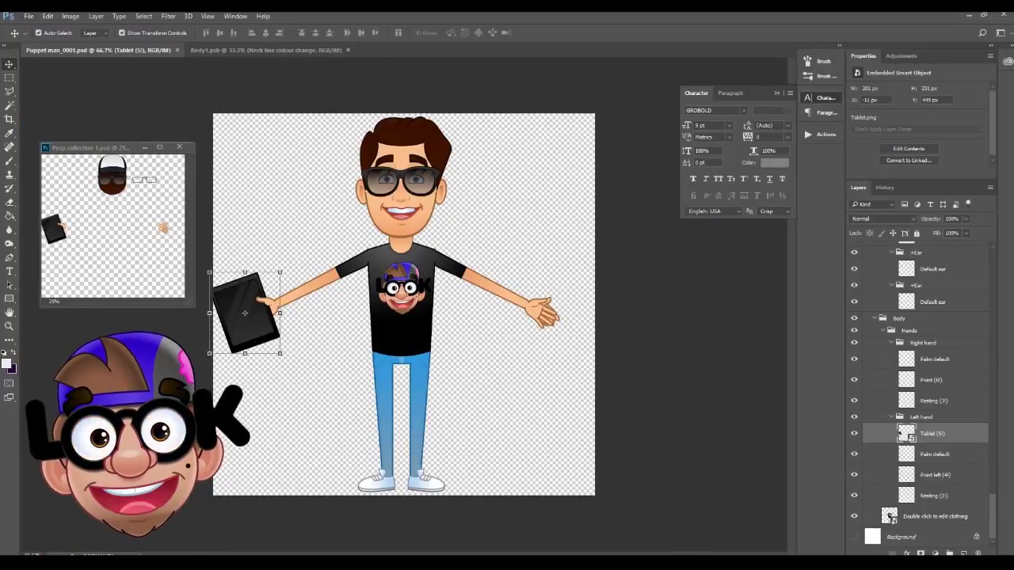
mouse_move(662, 564)
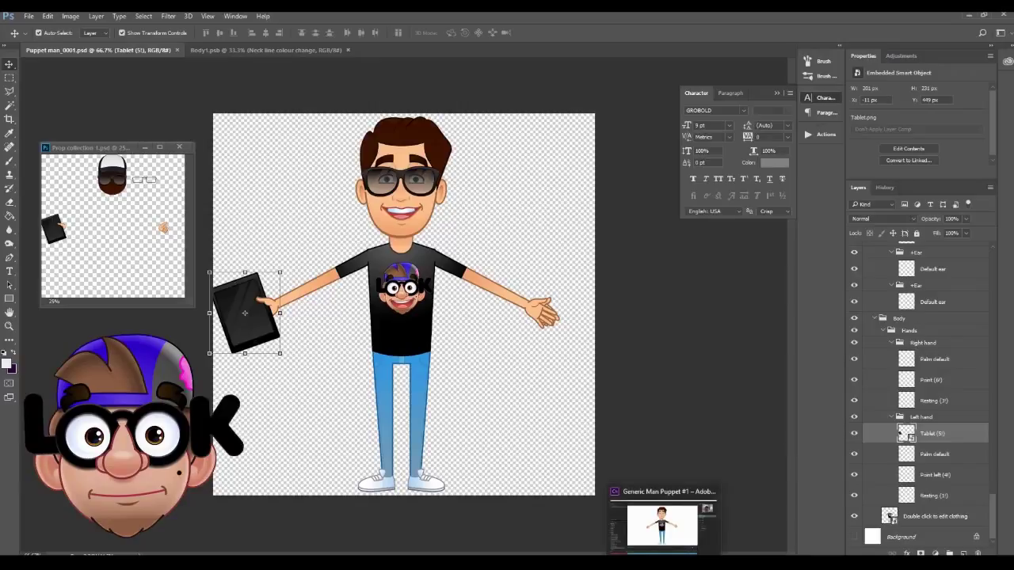
left_click(145, 147)
key("alt+Tab")
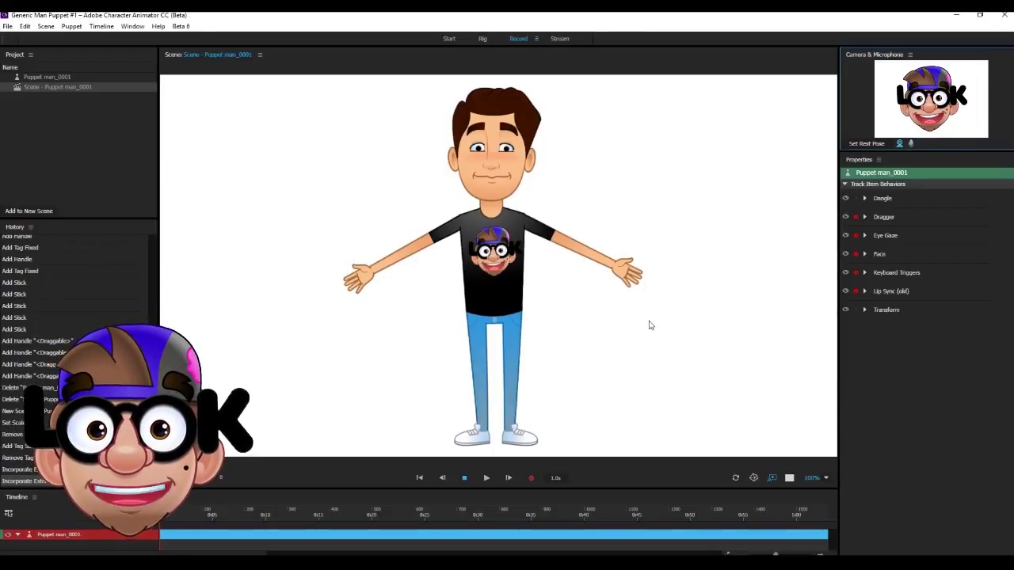
Open the Puppet man_0001 rig and enable Latch on the triggers of both Sunglasses and Reading glasses in Face Props
double_click(58, 77)
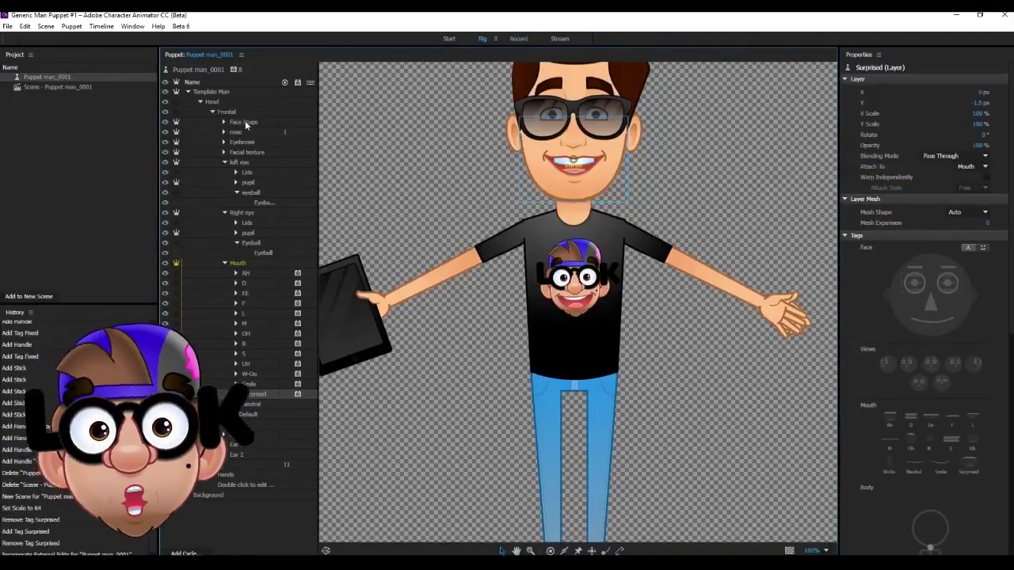
left_click(224, 122)
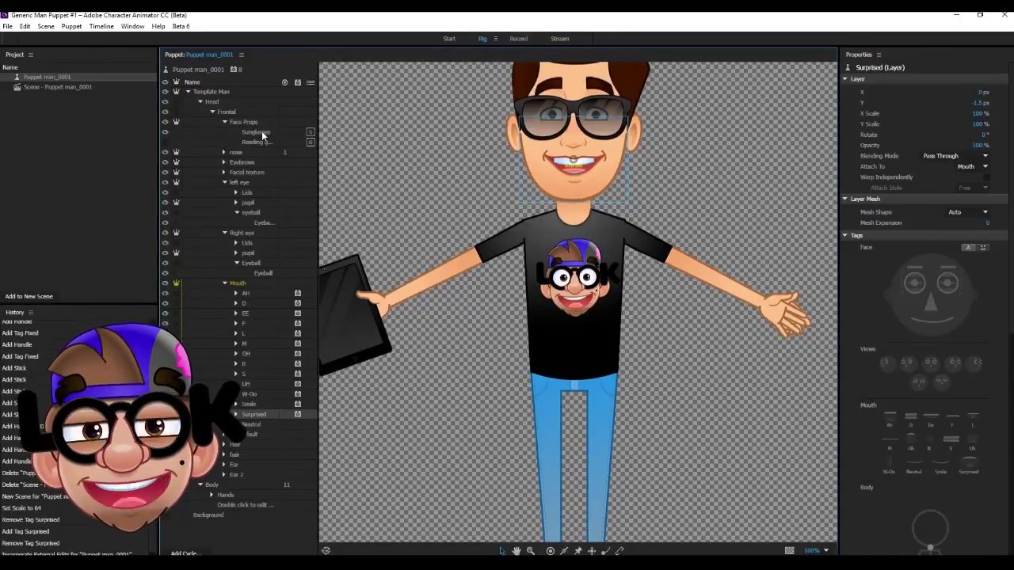
left_click(260, 133)
left_click(262, 143, "shift")
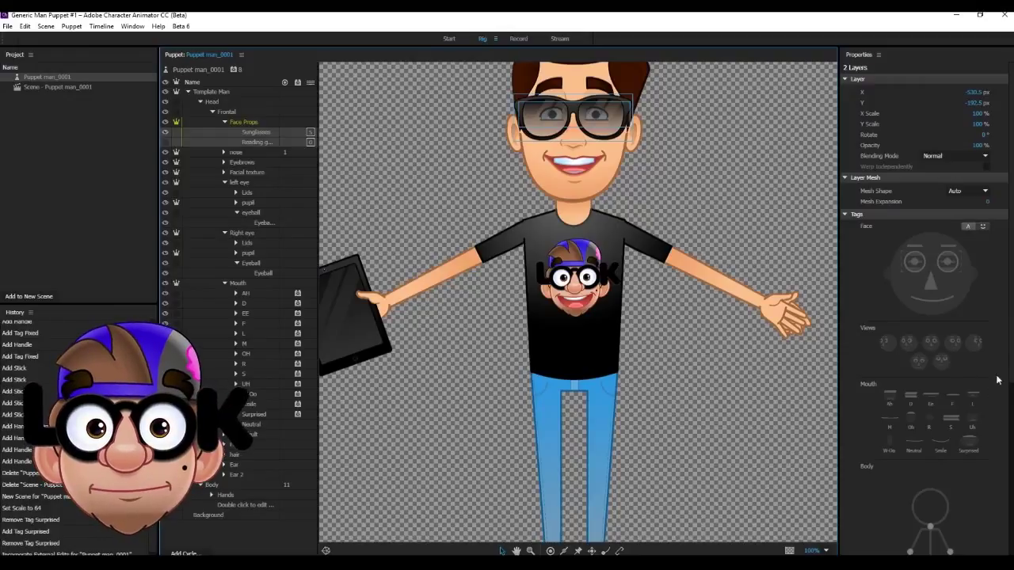
scroll(1011, 384, "down", 2)
scroll(1011, 387, "down", 5)
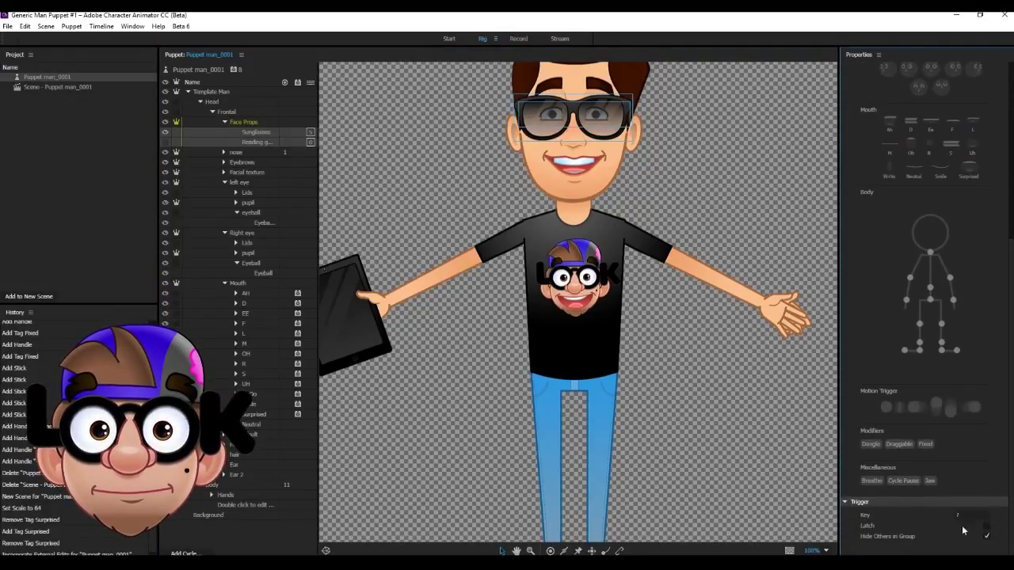
left_click(987, 526)
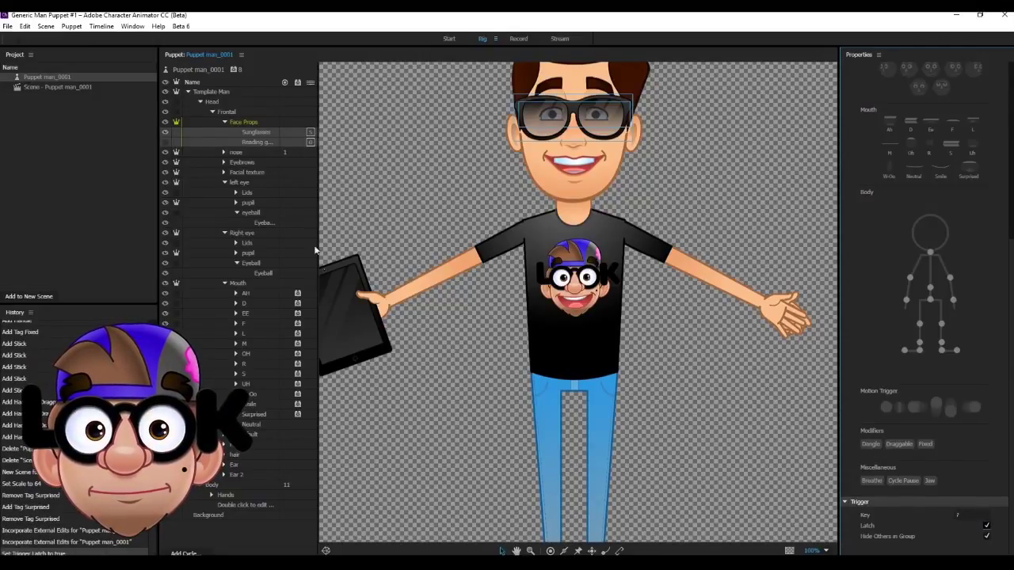
Enable Latch on the trigger of the Tablet layer in the Left hand group under Body
left_click(213, 495)
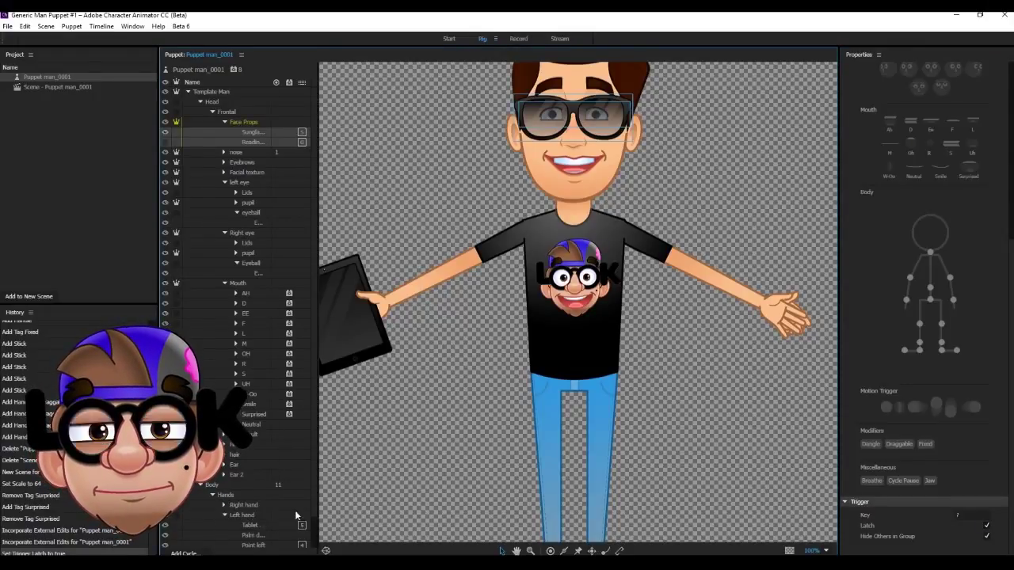
left_click(251, 525)
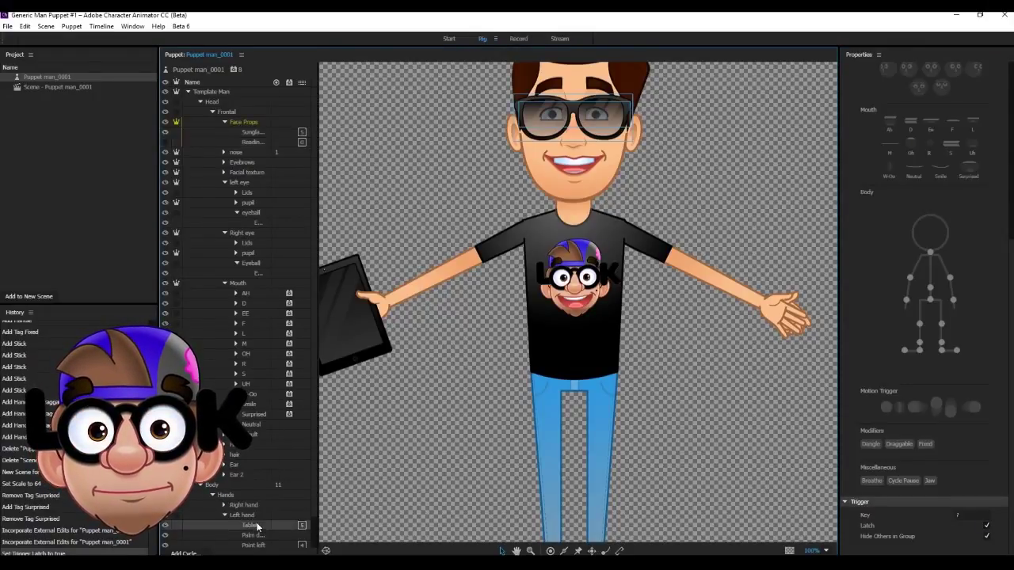
left_click(987, 526)
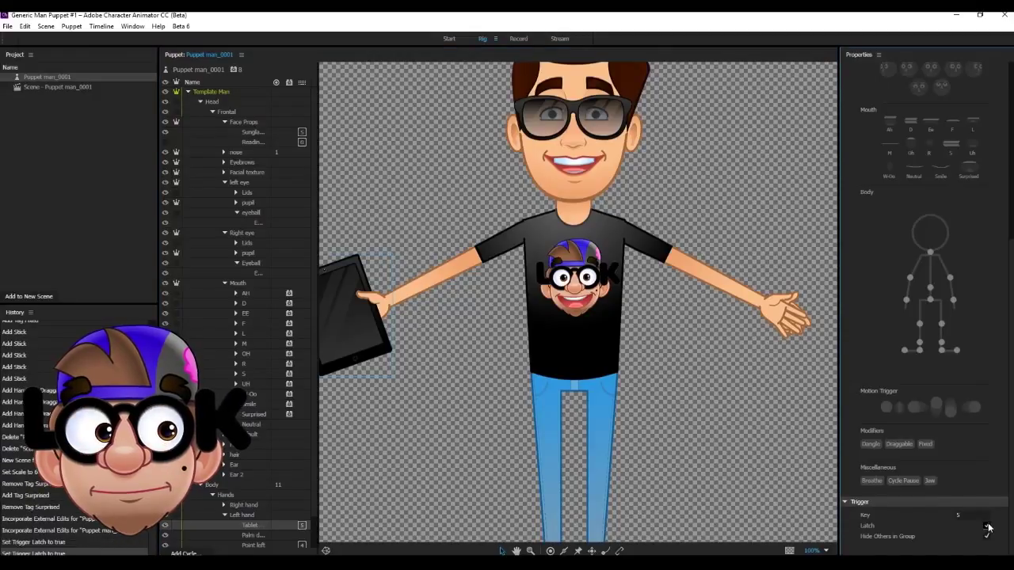
Open the Puppet man_0001 scene and test the tablet prop with its keyboard trigger
double_click(79, 85)
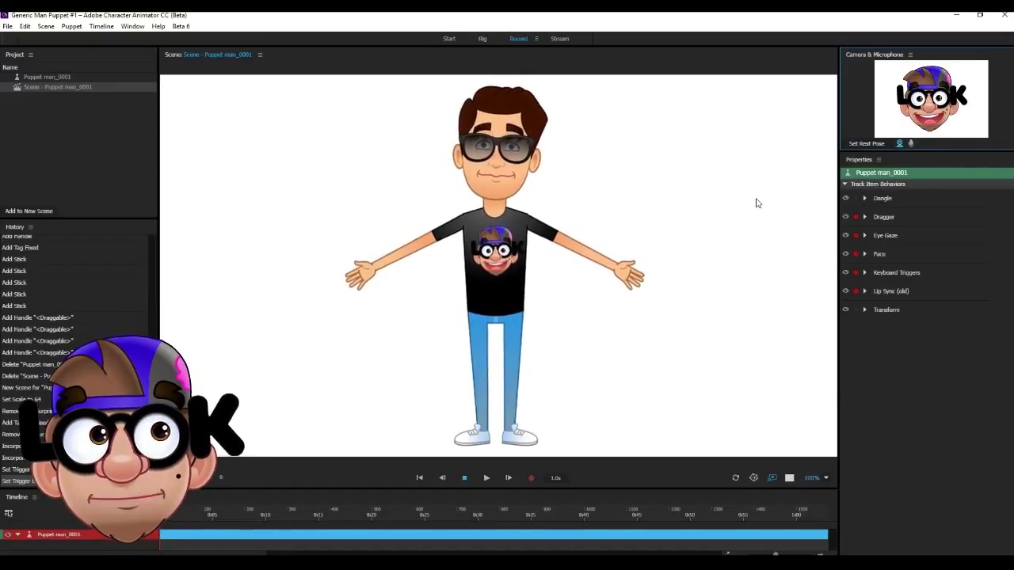
key("1")
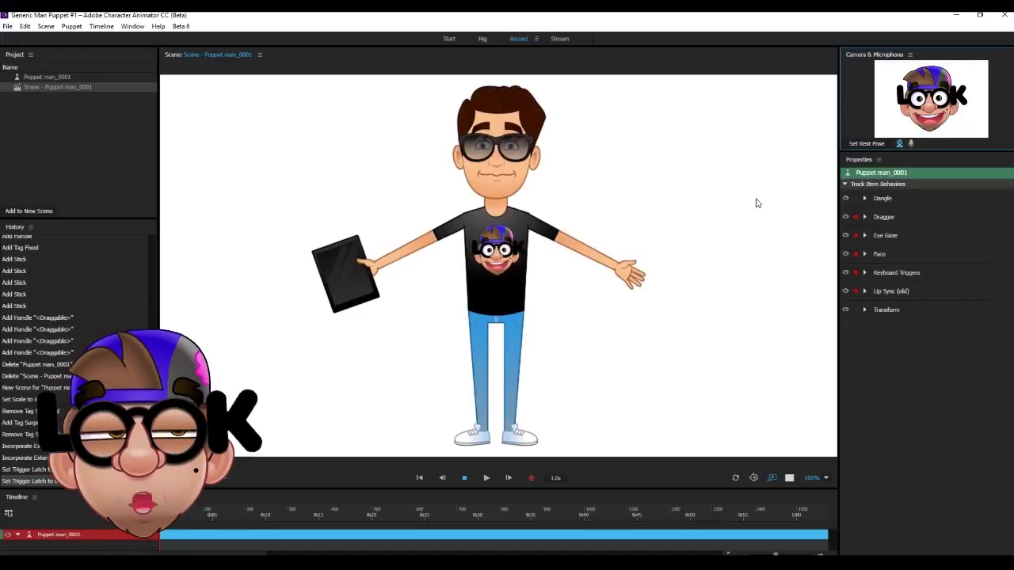